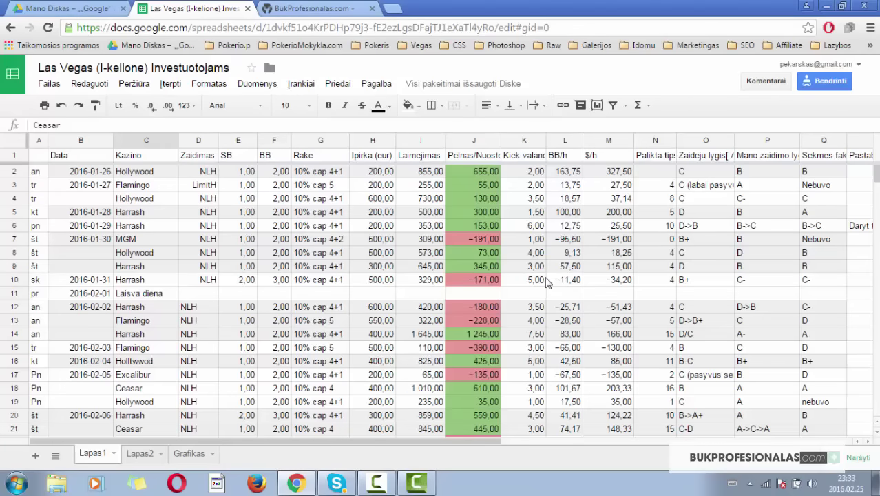
# Examine the column headers from BB/h and $/h through tips left, player level, own play level and luck factor.
pyautogui.click(570, 159)
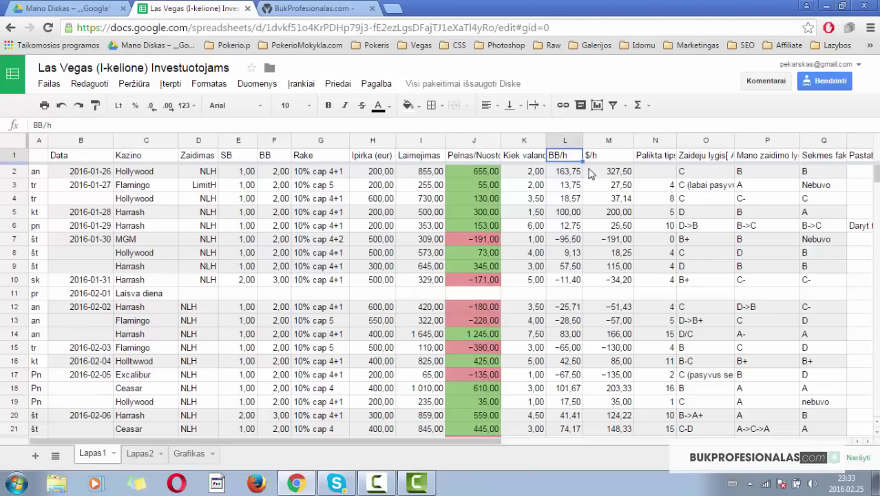
pyautogui.click(598, 165)
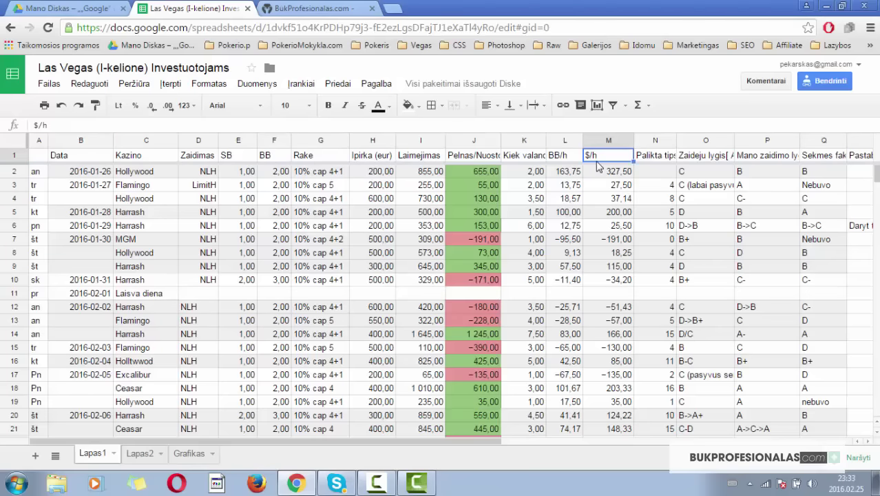
pyautogui.click(660, 157)
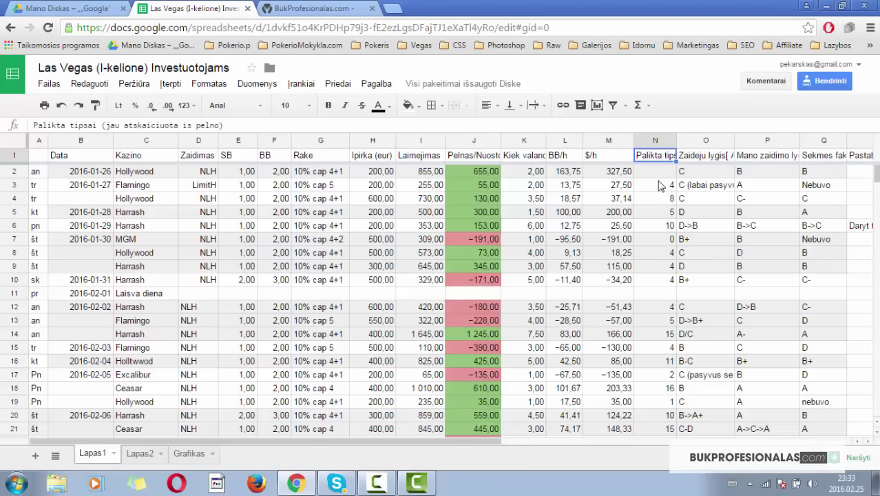
pyautogui.click(654, 176)
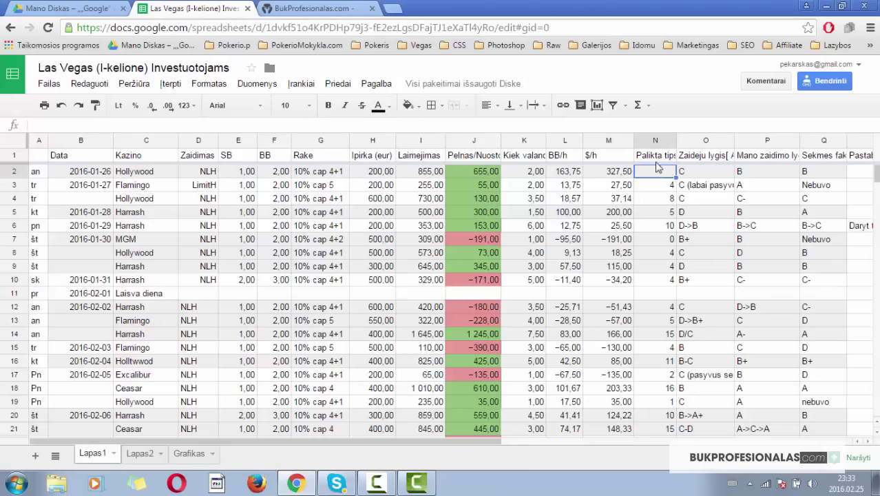
pyautogui.click(702, 157)
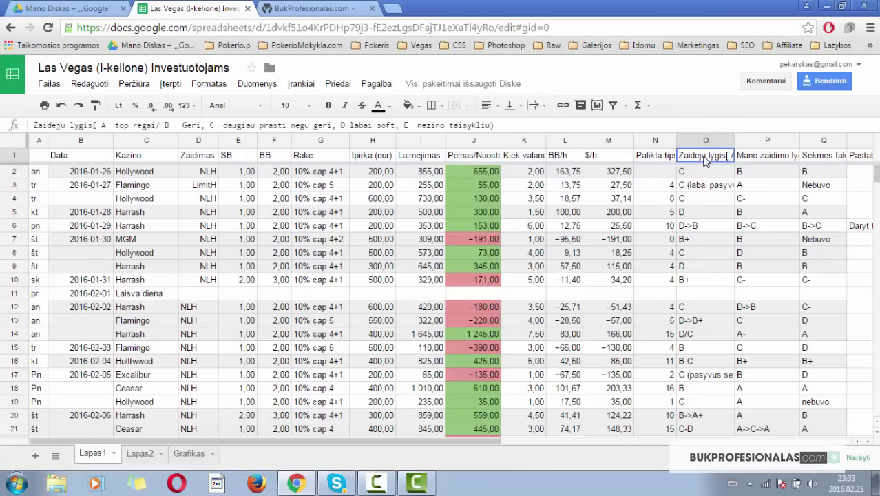
pyautogui.click(750, 159)
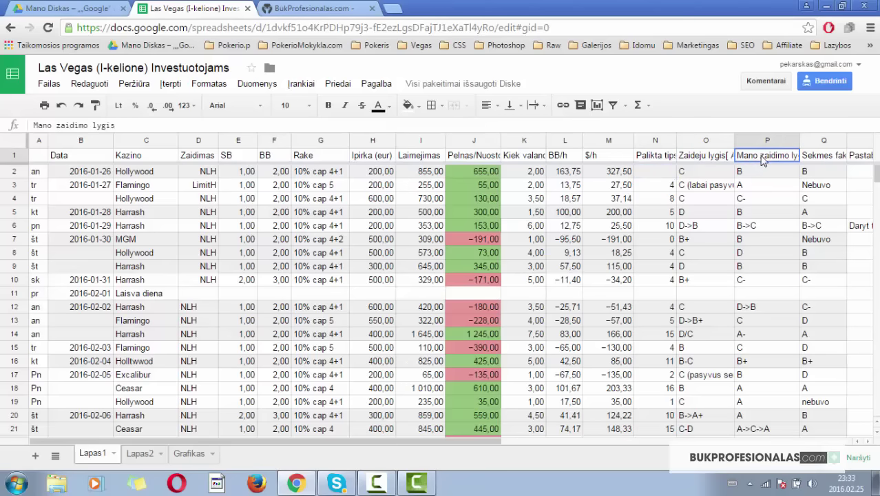
pyautogui.click(819, 160)
pyautogui.press('Left')
pyautogui.press('Left')
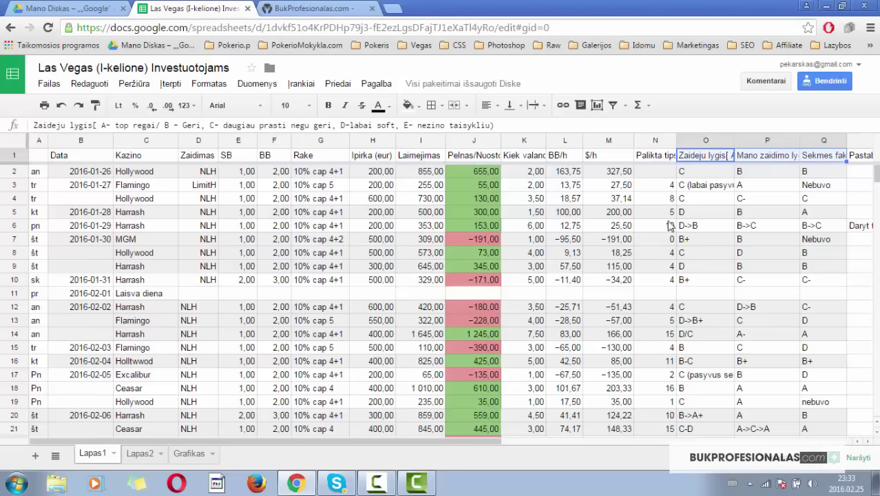
pyautogui.click(650, 251)
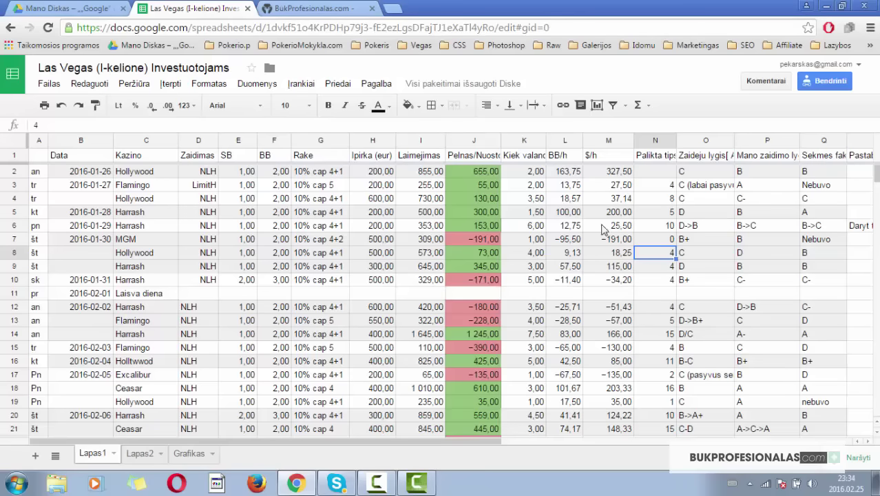
pyautogui.click(697, 202)
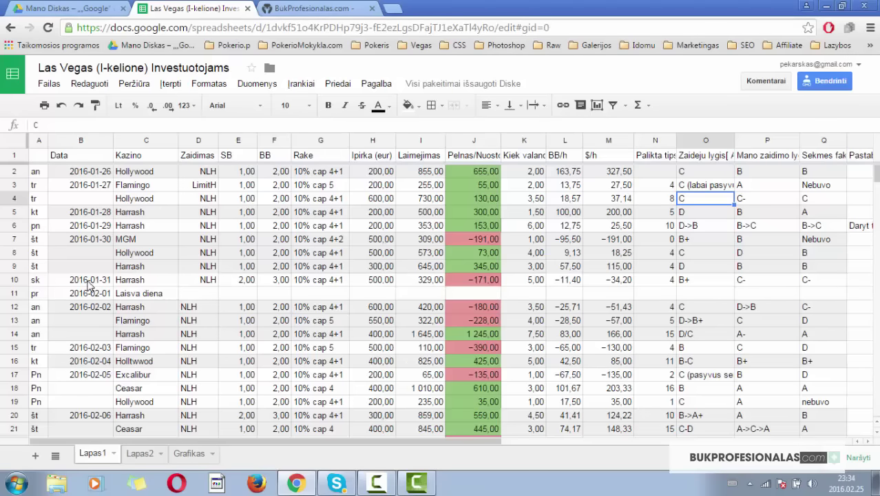
# Review the 2016-01-31 Harrash session's profit or loss, own play level and luck factor.
pyautogui.moveTo(89, 284); pyautogui.dragTo(481, 279)
pyautogui.click(482, 280)
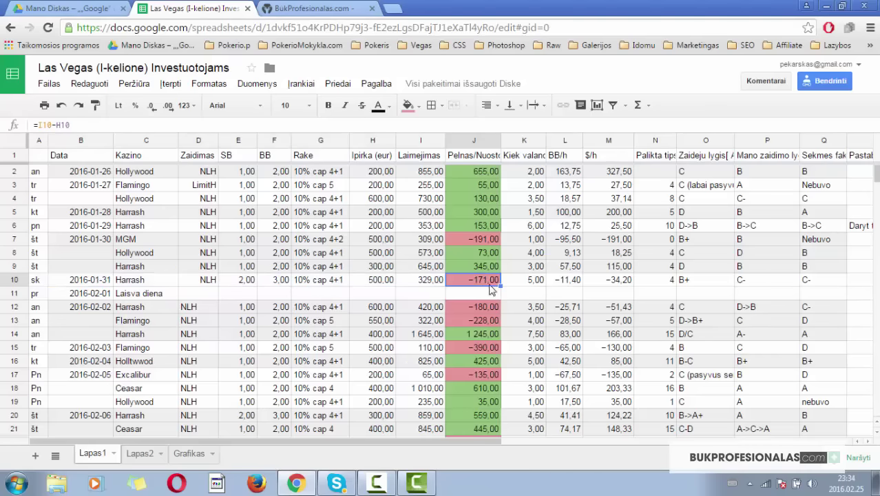
pyautogui.click(748, 284)
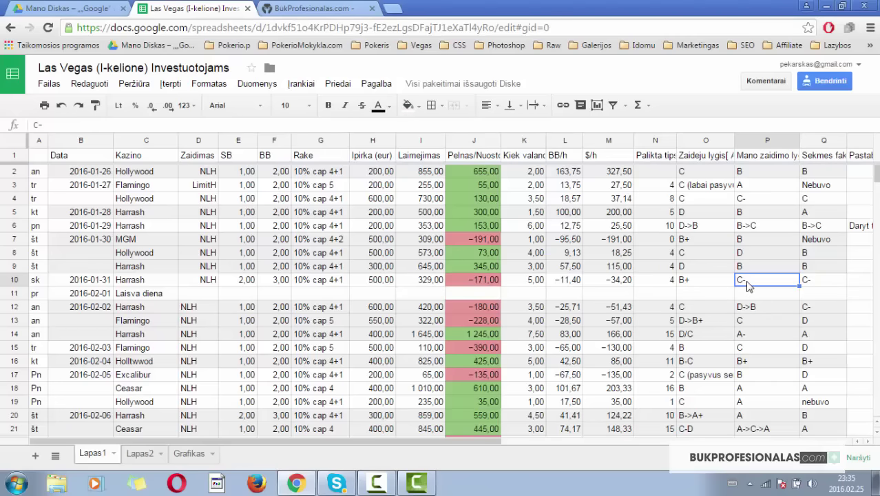
pyautogui.click(818, 288)
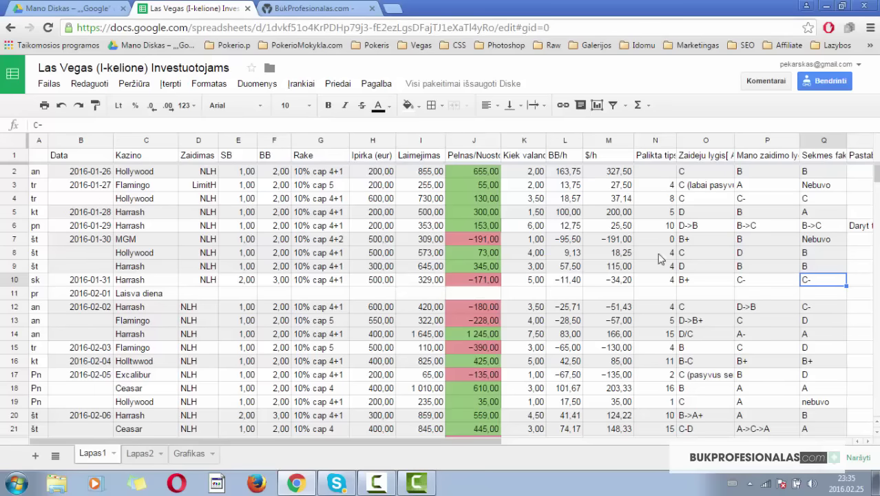
pyautogui.click(758, 287)
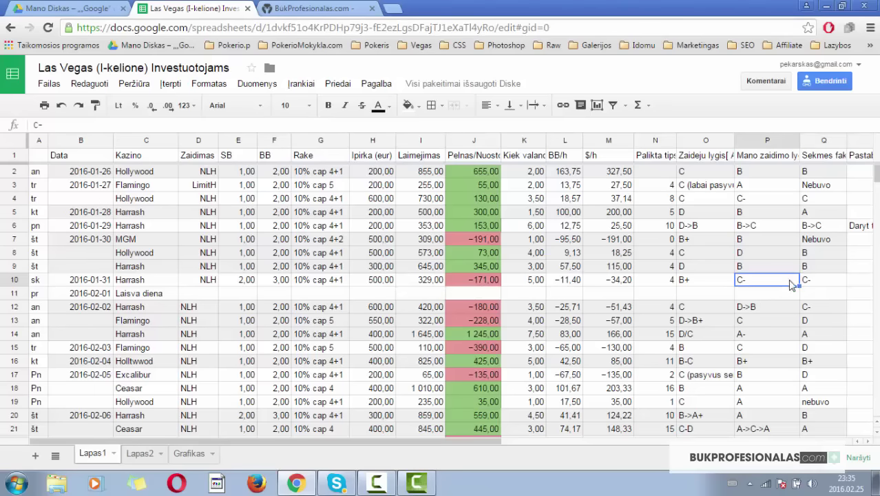
pyautogui.click(814, 284)
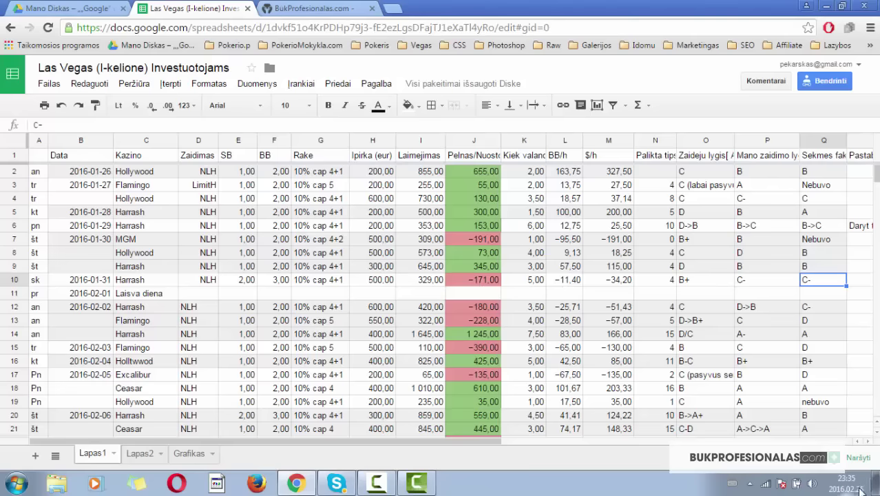
pyautogui.moveTo(860, 490)
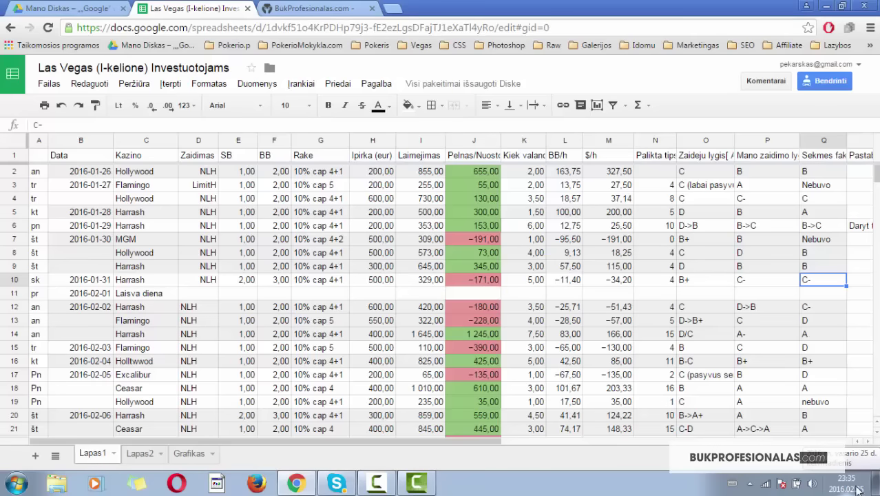
# Check the first session date and the row 54 totals for profit, hourly rate in dollars and tips.
pyautogui.click(90, 176)
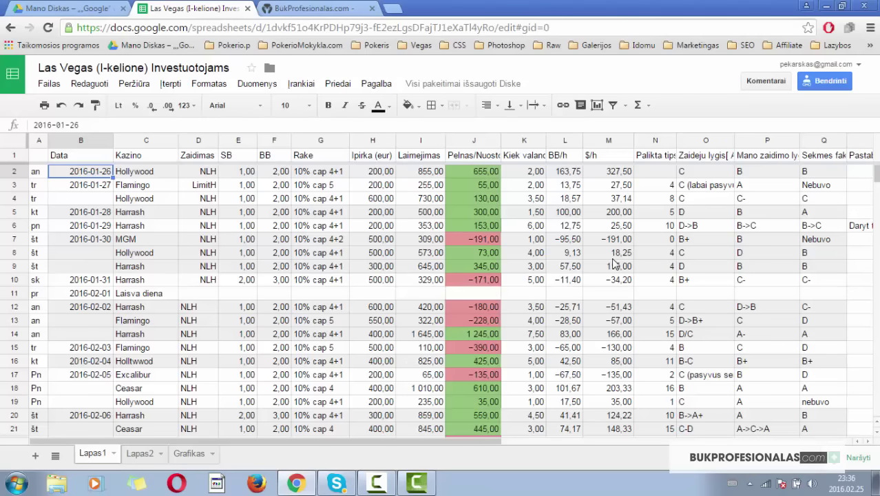
pyautogui.scroll(-12, 615, 265)
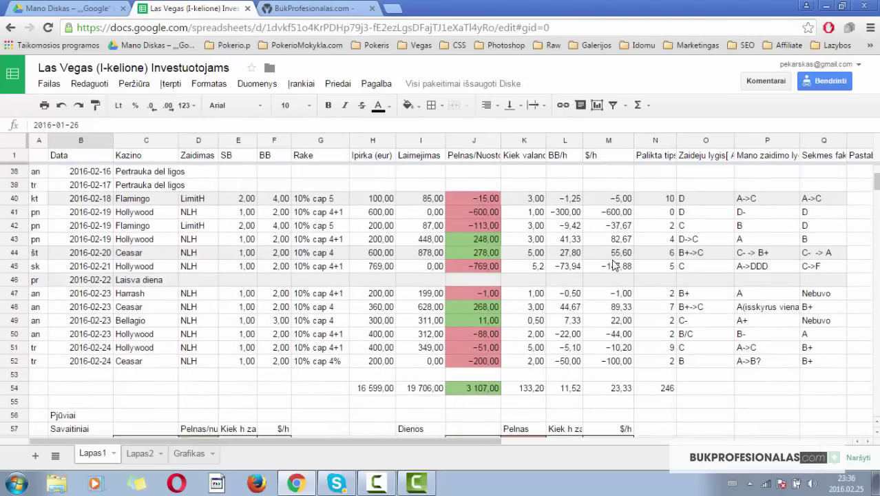
pyautogui.scroll(-1, 615, 265)
pyautogui.scroll(1, 598, 268)
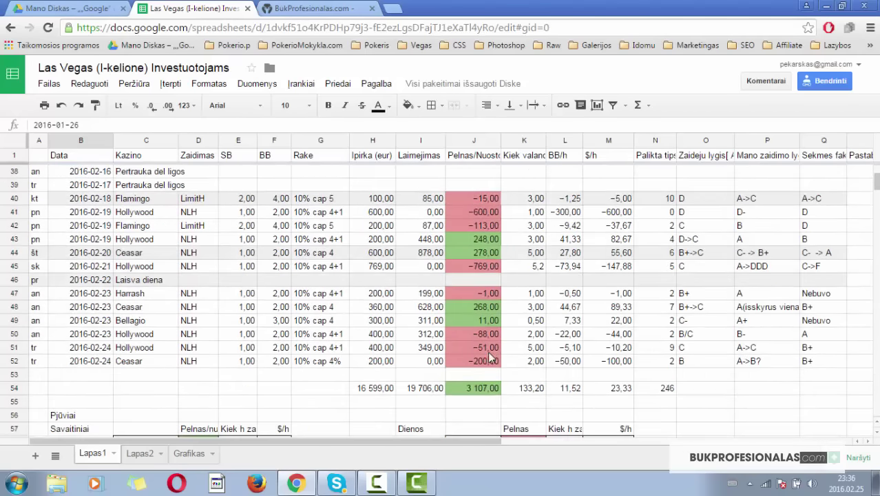
pyautogui.click(467, 391)
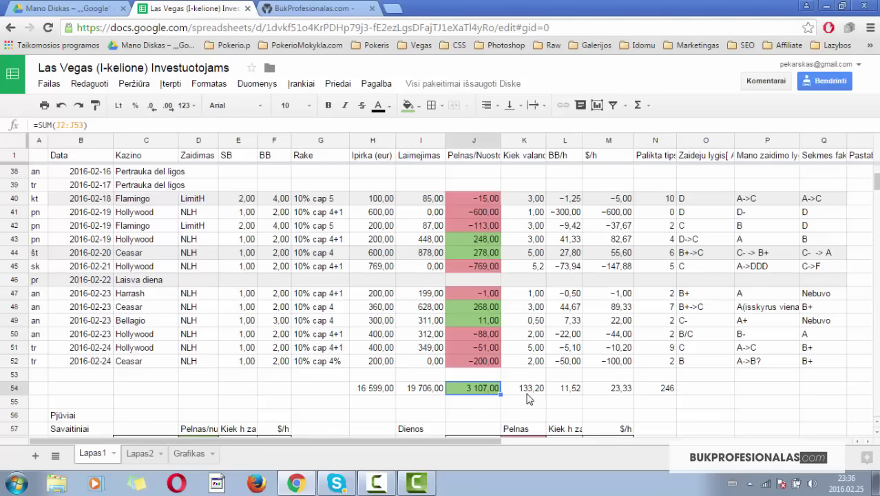
pyautogui.click(615, 391)
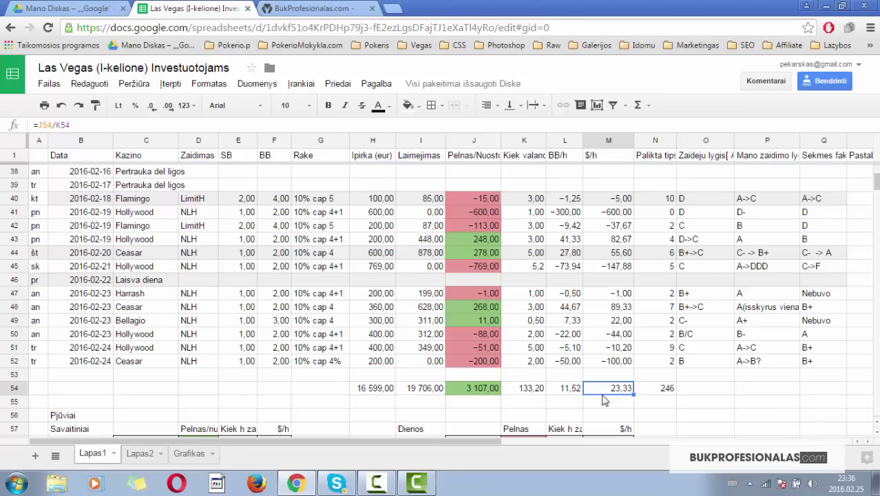
pyautogui.click(662, 390)
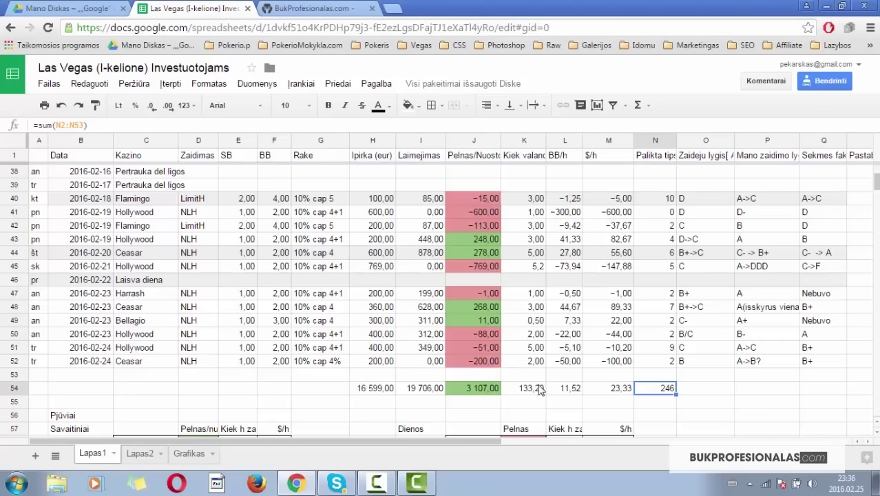
# Look through the tips column entries from the early February sessions down to the column's total in row 54.
pyautogui.scroll(1, 656, 380)
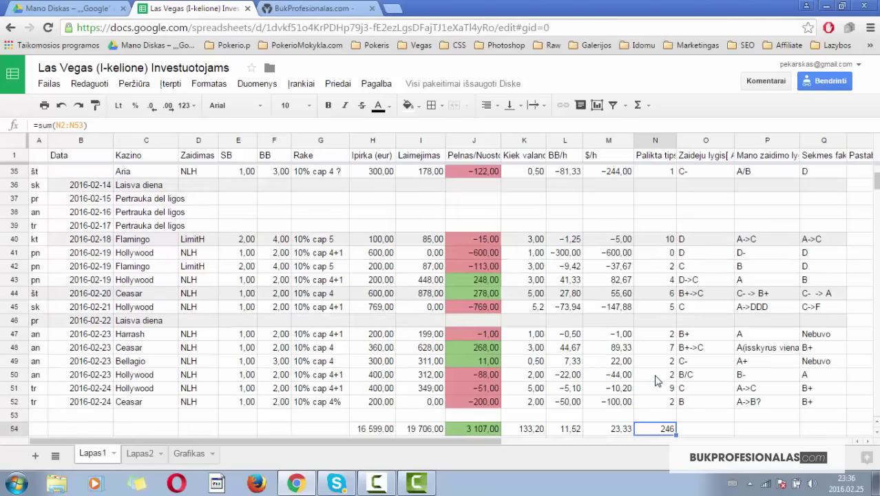
pyautogui.scroll(6, 656, 380)
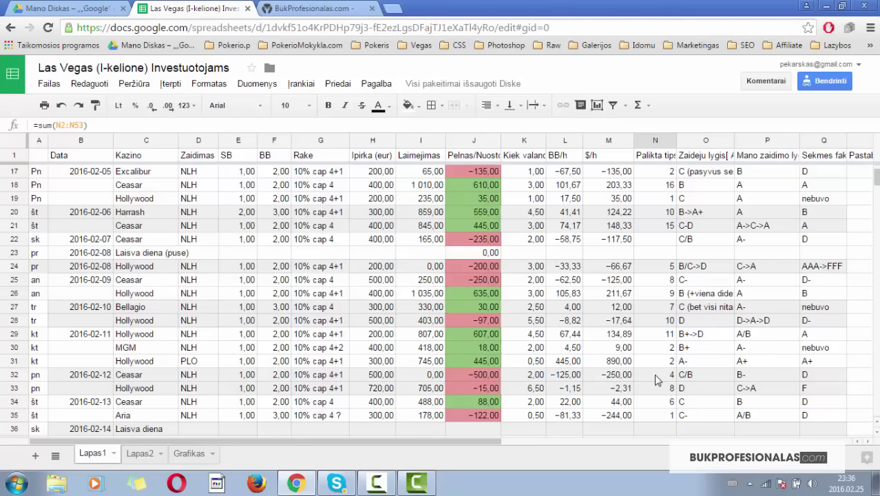
pyautogui.scroll(-4, 655, 380)
pyautogui.scroll(-2, 655, 381)
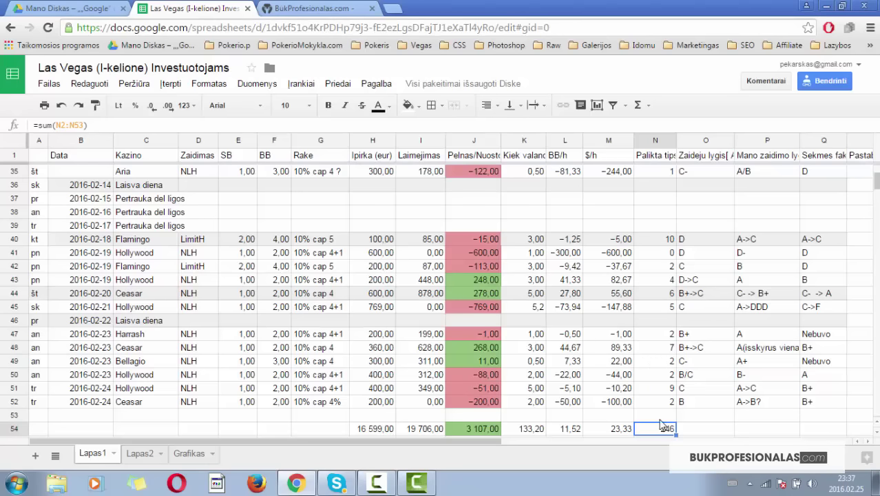
pyautogui.click(682, 416)
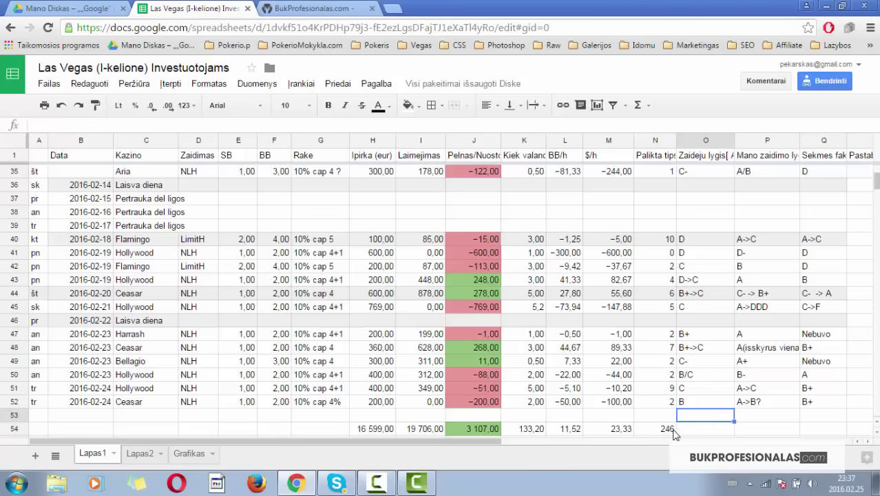
pyautogui.click(674, 429)
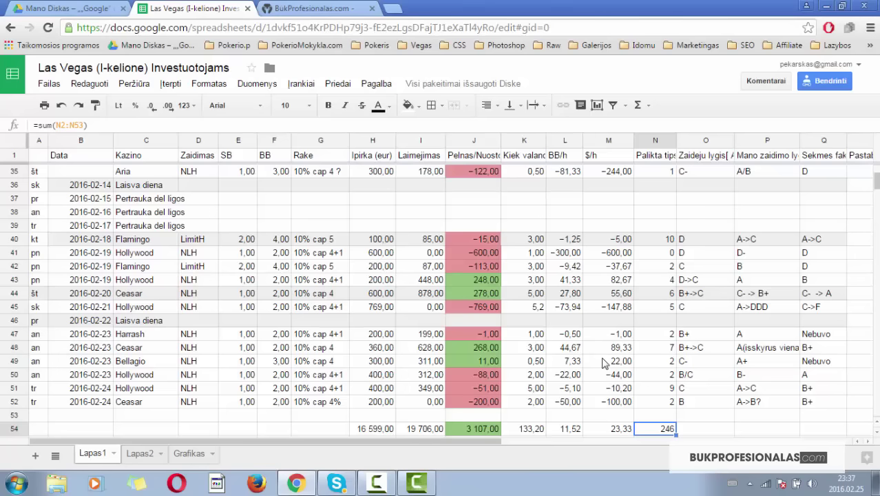
# Review the break from 2016-02-14 to 2016-02-17 and the profit or loss of the sessions in rows 40 to 45.
pyautogui.scroll(3, 603, 362)
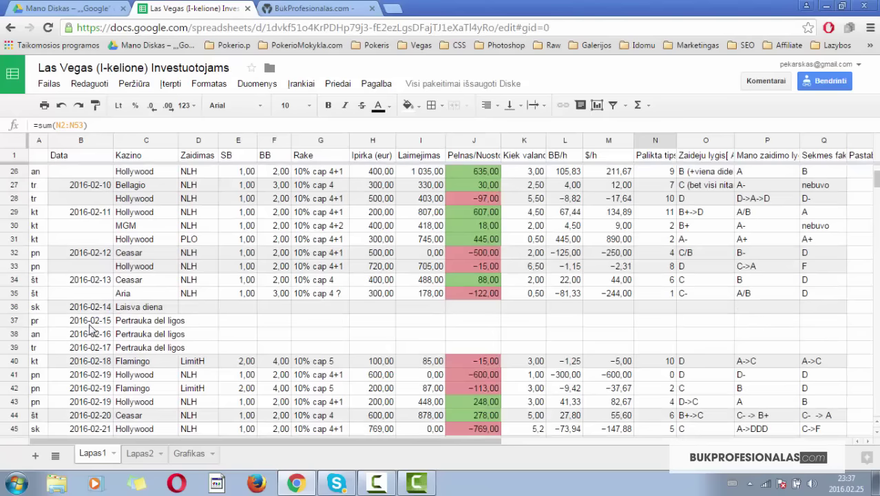
pyautogui.moveTo(83, 307); pyautogui.dragTo(845, 356)
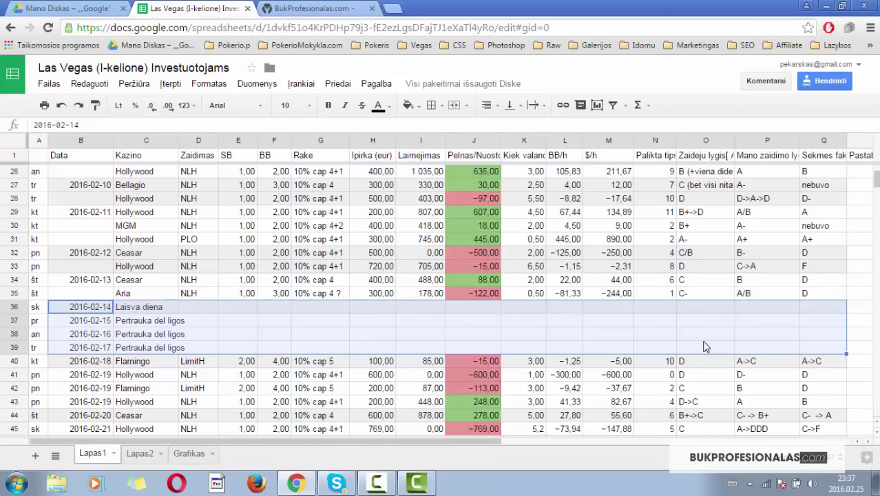
pyautogui.scroll(-2, 680, 365)
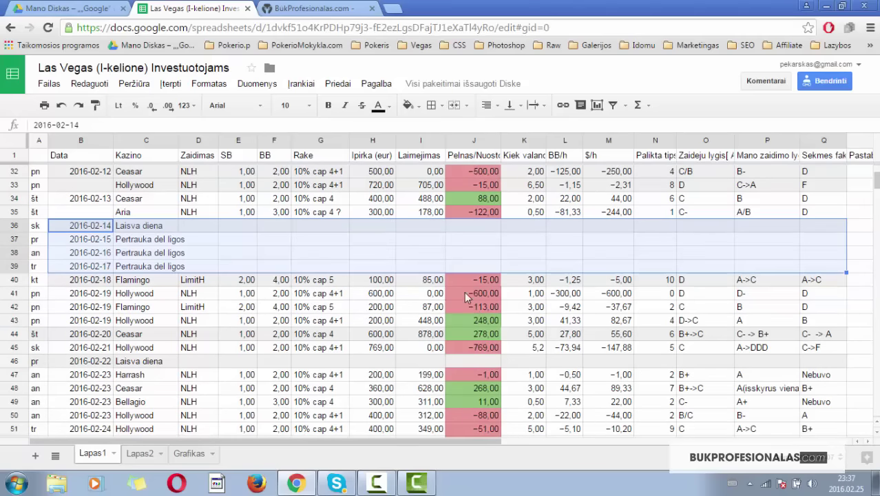
pyautogui.click(488, 294)
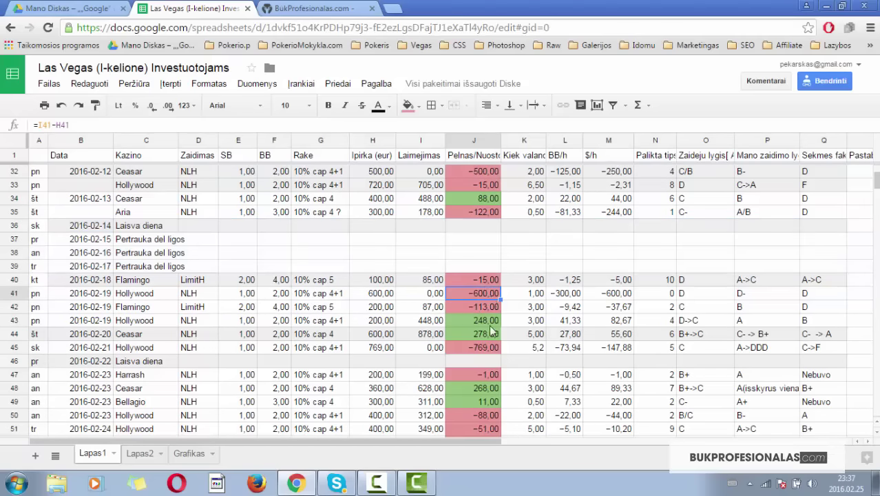
pyautogui.click(484, 352)
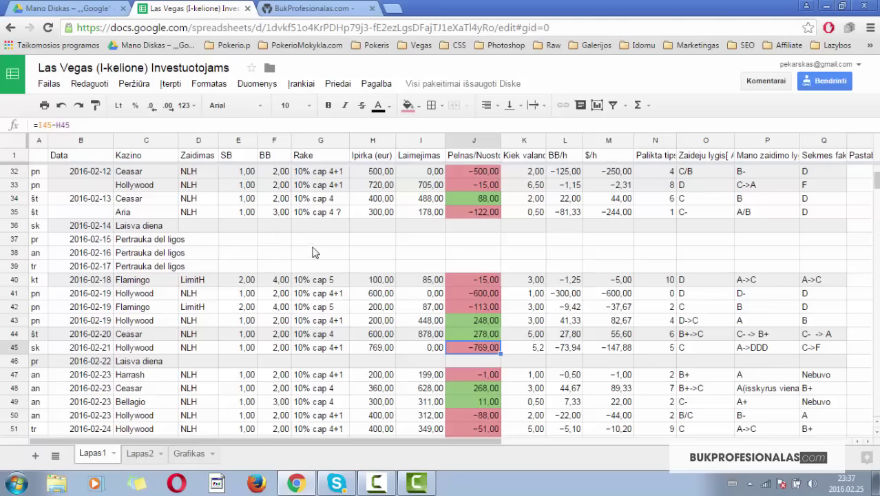
pyautogui.moveTo(462, 275); pyautogui.dragTo(486, 347)
pyautogui.scroll(-3, 486, 347)
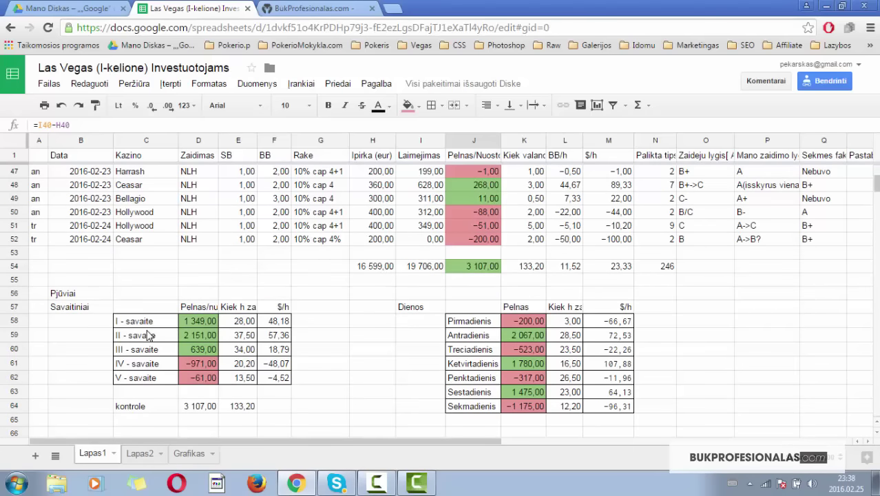
# Compare the profits of weeks I and II with week IV's profit and hours in the Savaitiniai table.
pyautogui.moveTo(195, 322); pyautogui.dragTo(201, 337)
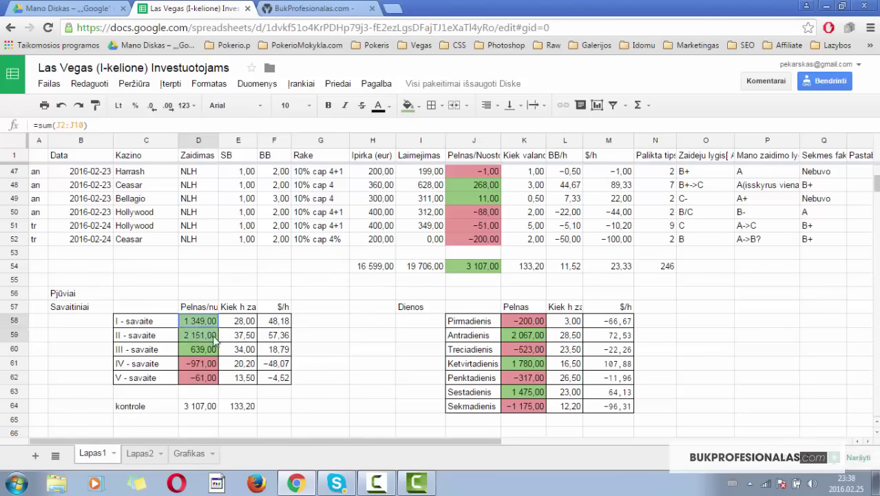
pyautogui.moveTo(158, 364); pyautogui.dragTo(246, 366)
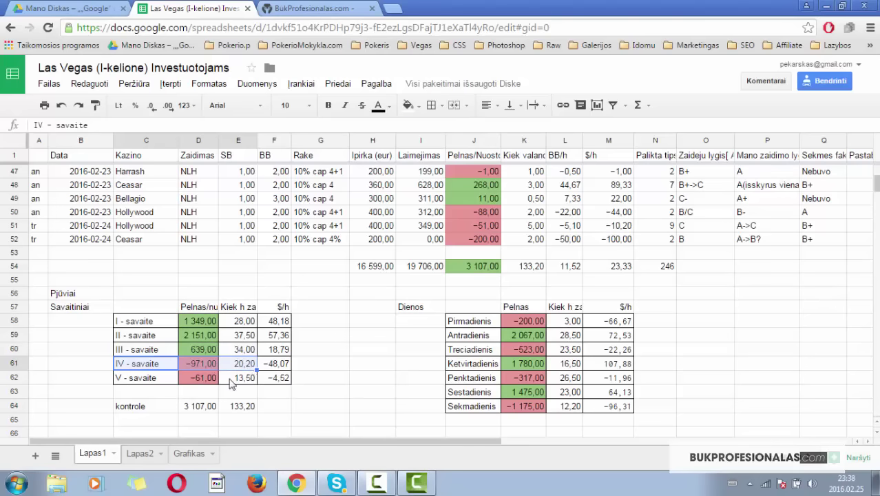
pyautogui.click(211, 366)
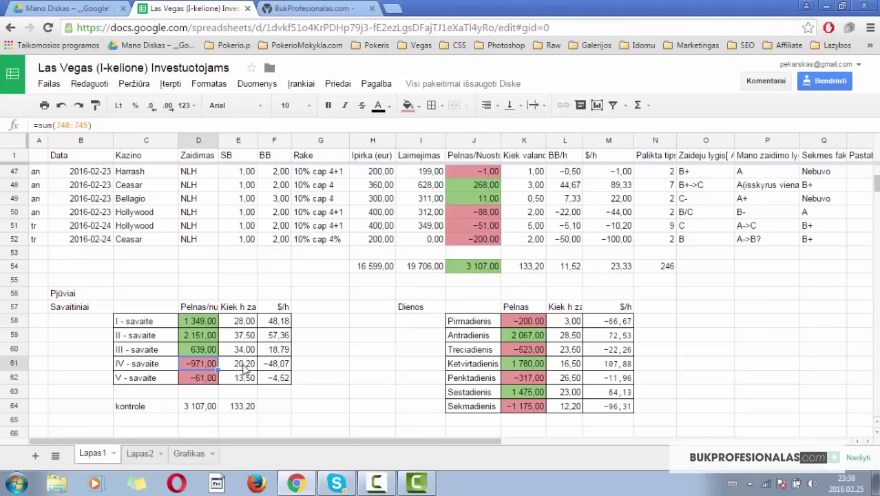
# Compare the hours played in weeks IV and V with the illness break and sessions in rows 37 to 45.
pyautogui.moveTo(241, 364); pyautogui.dragTo(246, 378)
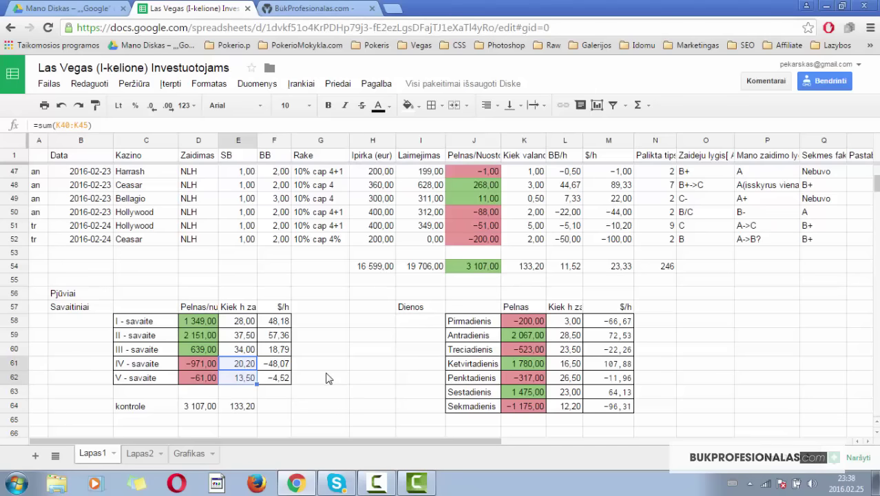
pyautogui.click(86, 368)
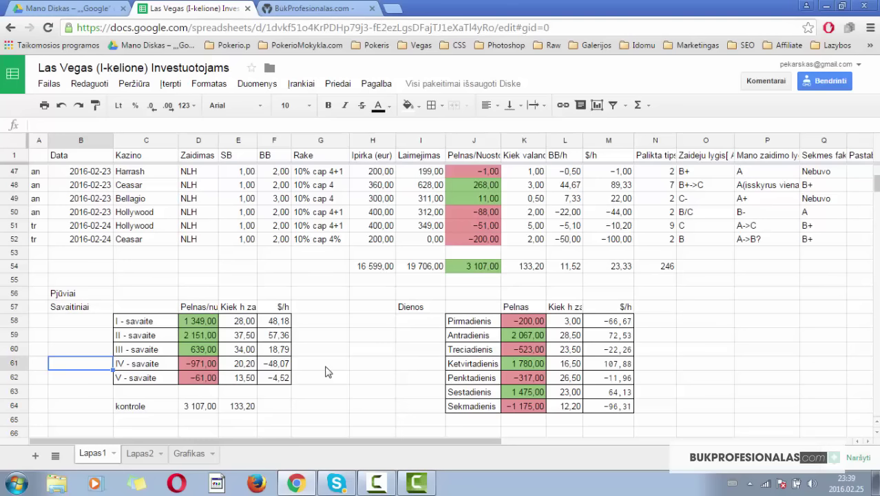
pyautogui.scroll(5, 328, 372)
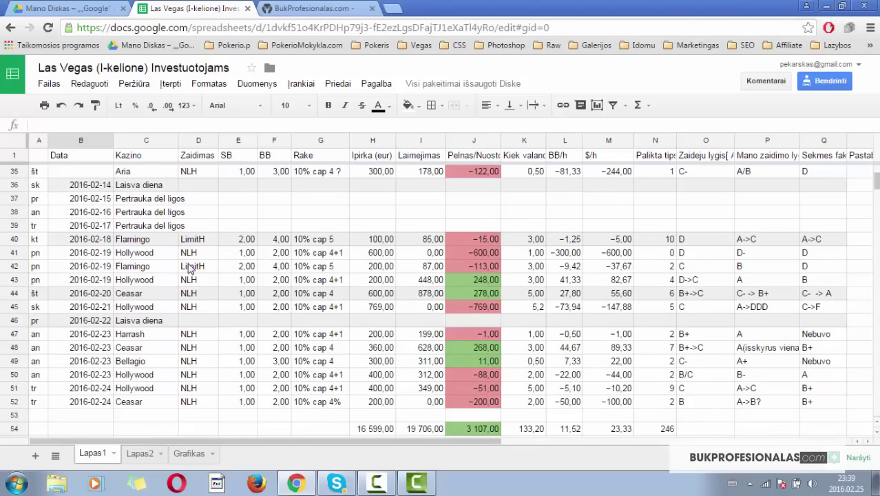
pyautogui.moveTo(132, 204); pyautogui.dragTo(245, 307)
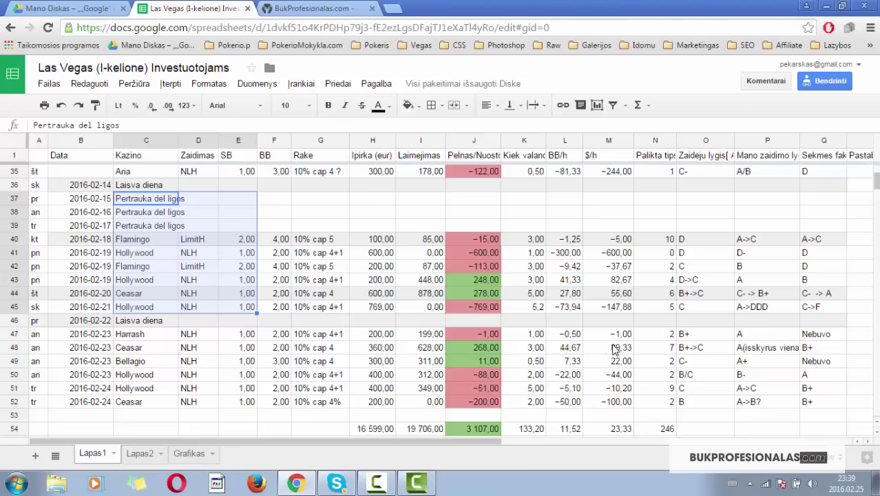
# Review the profit and hours per weekday in the Dienos table, ending with the Sekmadienis hours and profit.
pyautogui.scroll(-1, 615, 349)
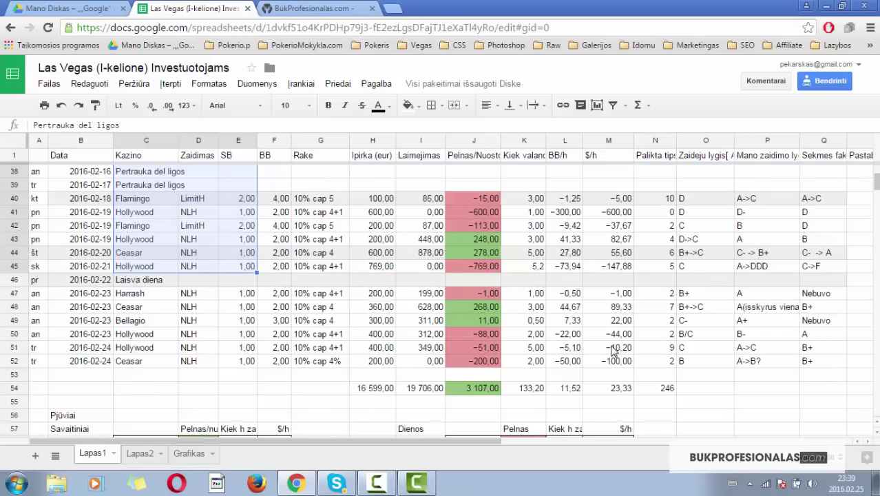
pyautogui.scroll(-2, 611, 347)
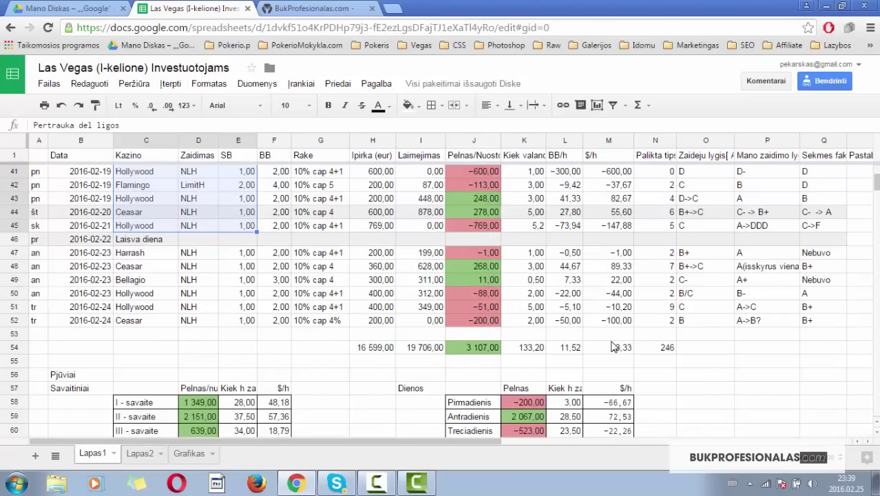
pyautogui.scroll(-1, 613, 346)
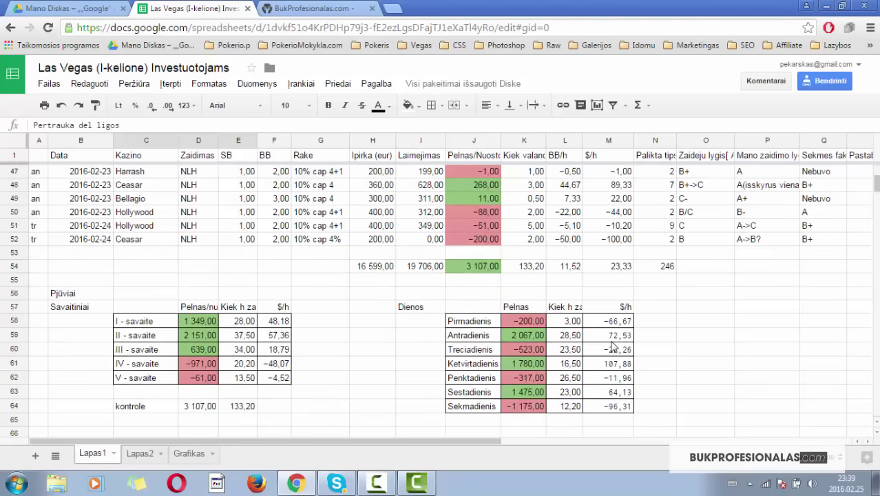
pyautogui.scroll(1, 613, 347)
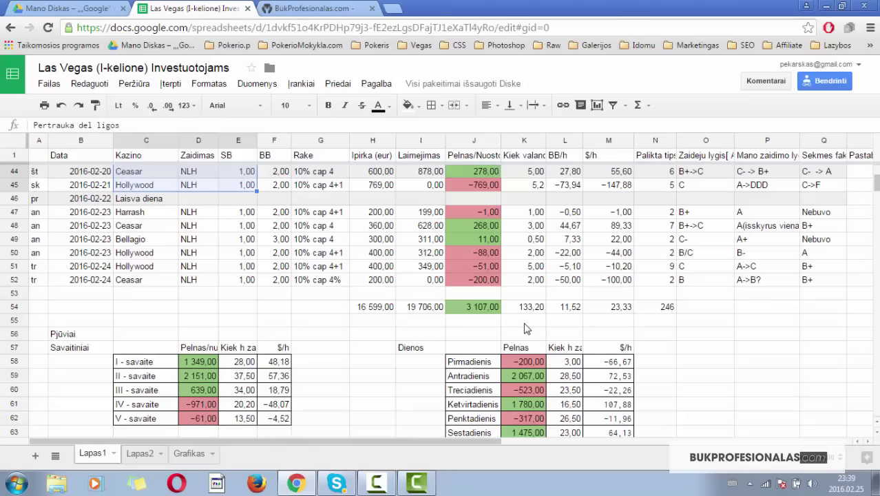
pyautogui.scroll(-1, 523, 329)
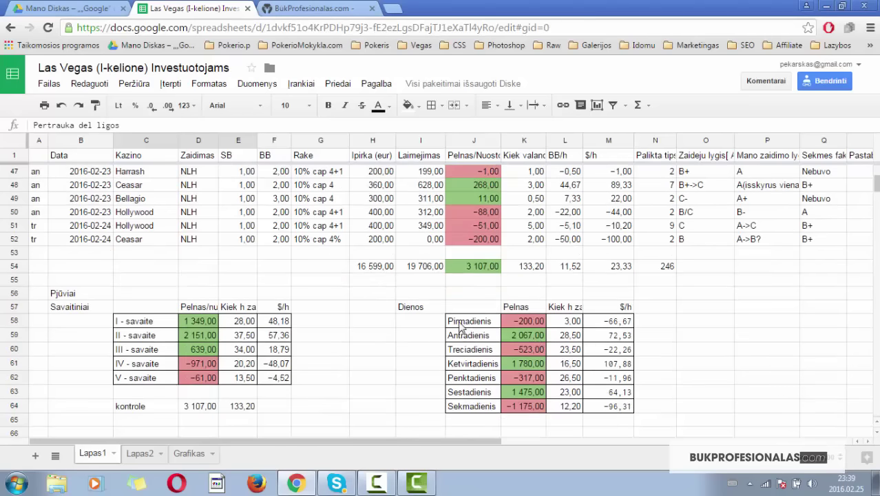
pyautogui.moveTo(460, 323); pyautogui.dragTo(547, 410)
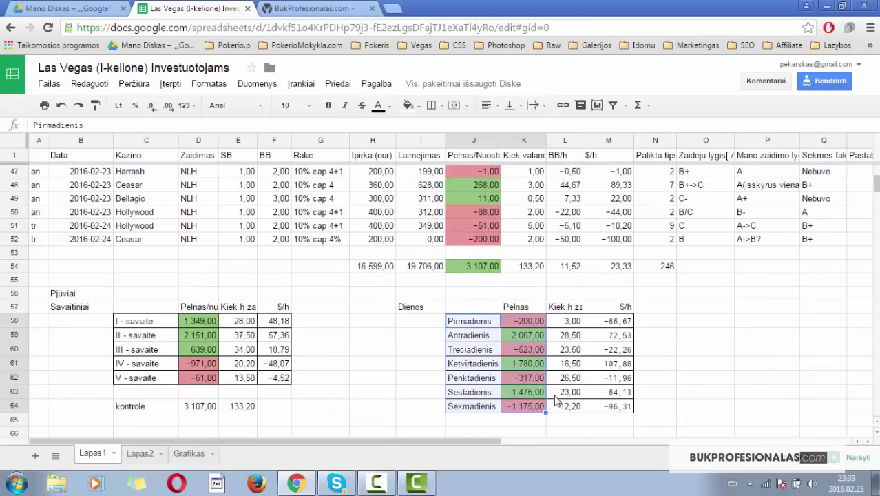
pyautogui.click(554, 395)
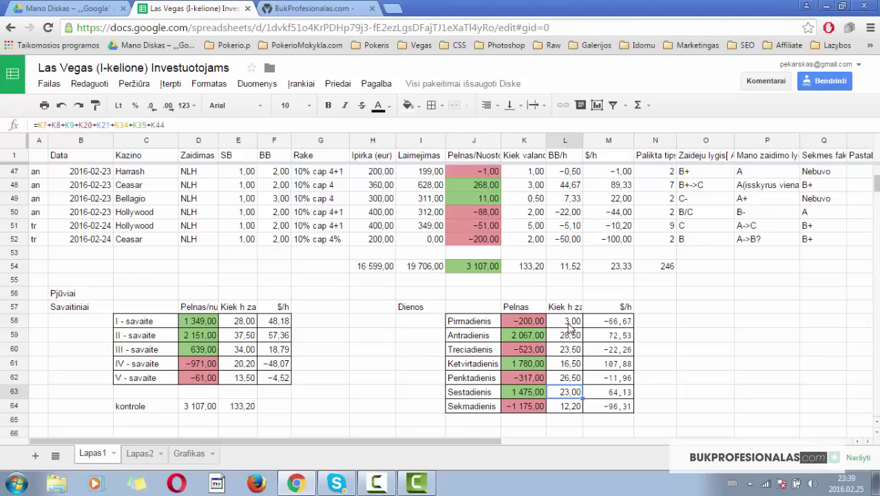
pyautogui.moveTo(570, 323); pyautogui.dragTo(567, 404)
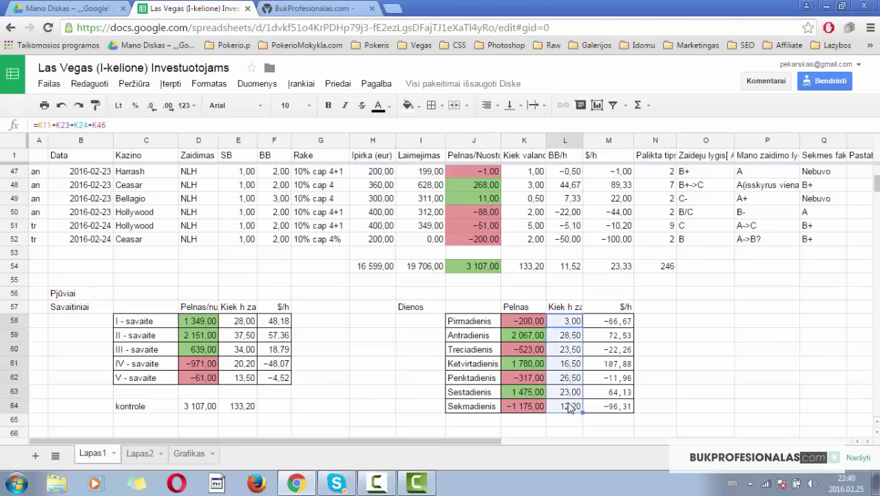
pyautogui.click(569, 407)
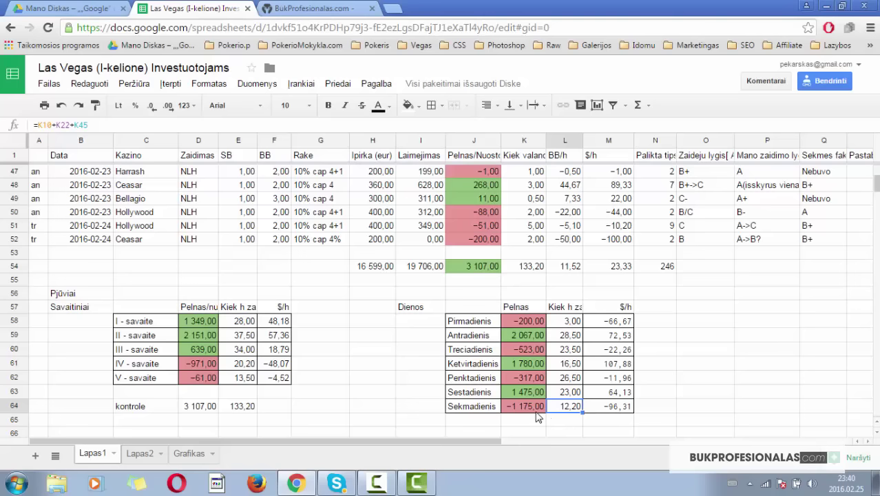
pyautogui.click(536, 411)
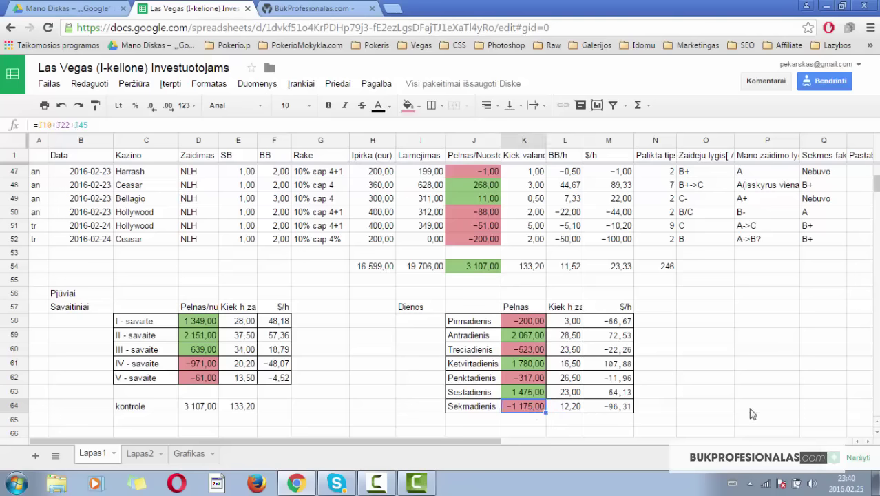
# Check the row 54 total for hours played and the overall hourly rate in dollars, alongside the mid and late February sessions.
pyautogui.click(541, 267)
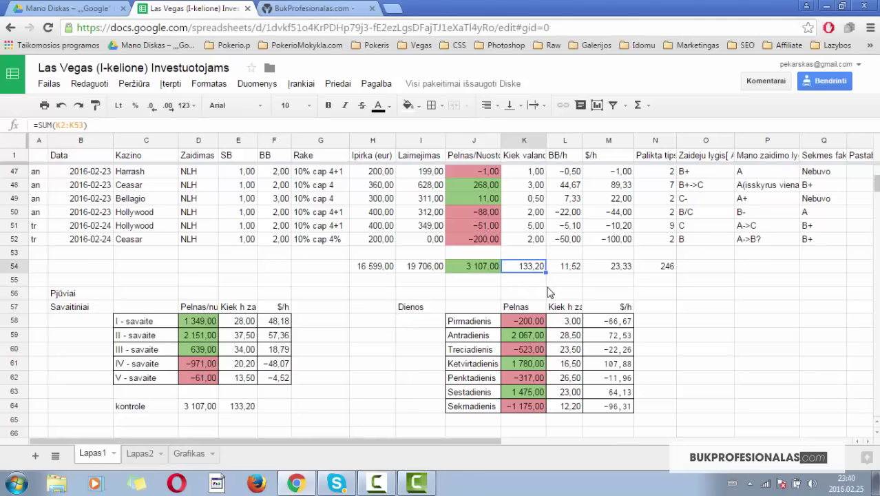
pyautogui.click(619, 266)
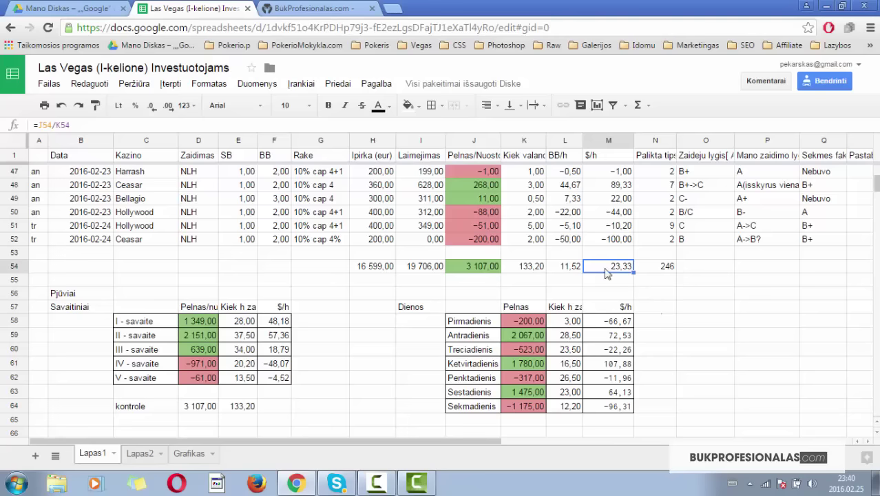
pyautogui.scroll(1, 628, 291)
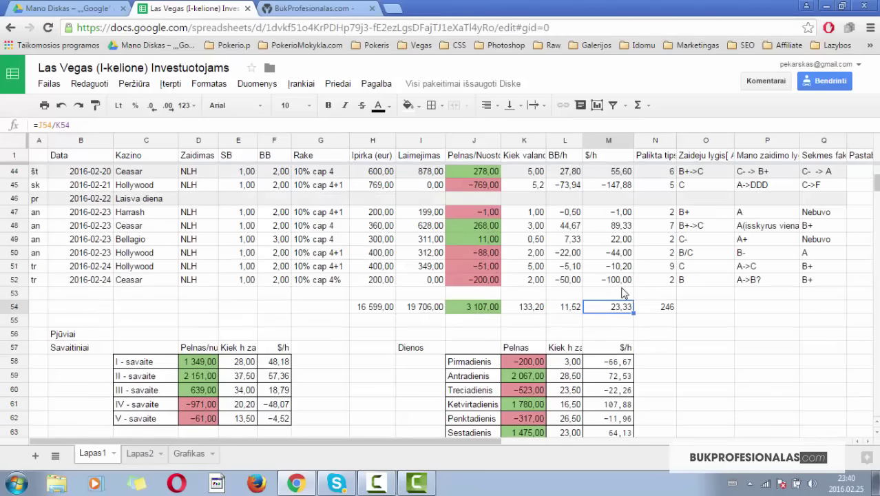
pyautogui.scroll(3, 468, 295)
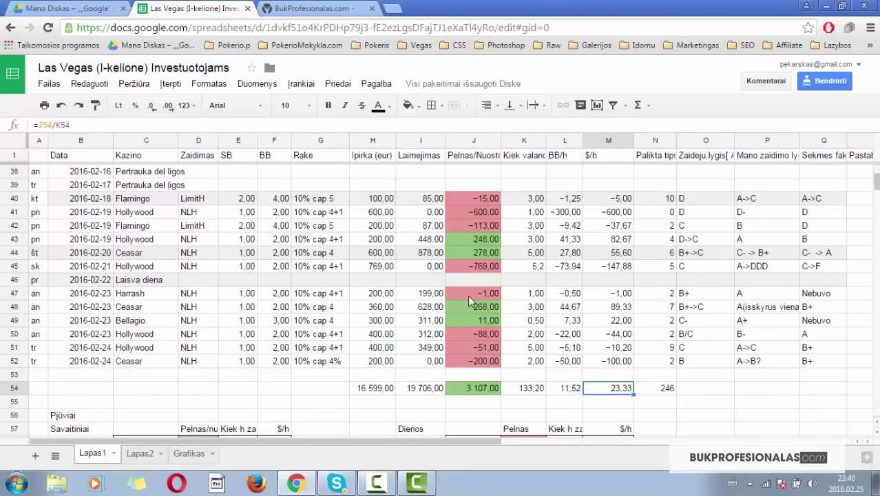
pyautogui.scroll(-3, 467, 295)
pyautogui.scroll(4, 467, 294)
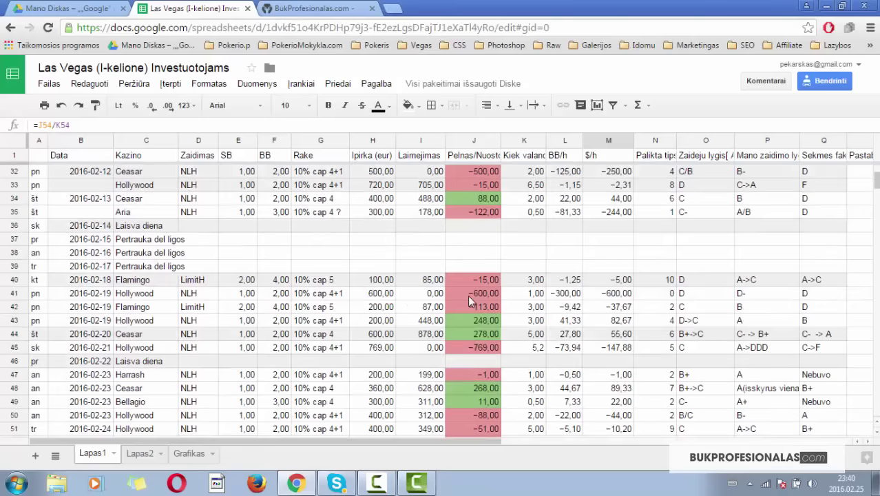
pyautogui.scroll(-2, 467, 295)
pyautogui.scroll(-2, 467, 295)
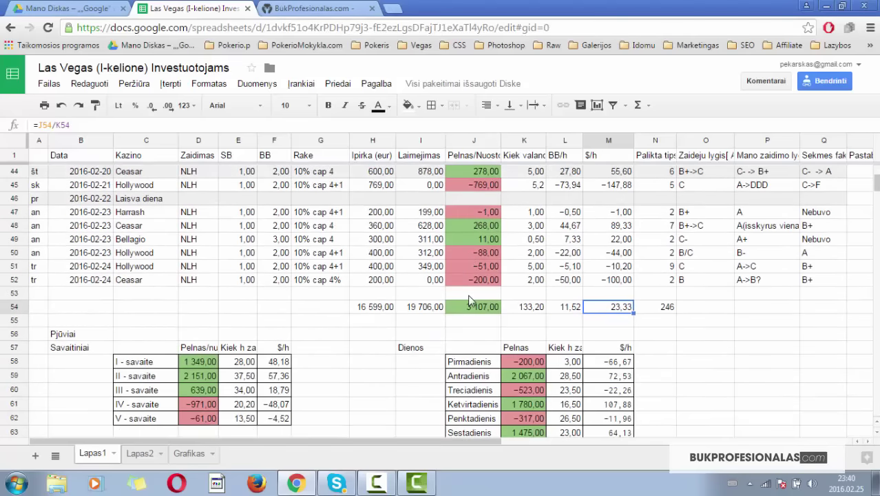
# Examine the hours played per casino in the Kazino table, covering Harrash, Ceasar, Flamingo, Aria and Bellagio.
pyautogui.scroll(-1, 467, 294)
pyautogui.scroll(-5, 470, 300)
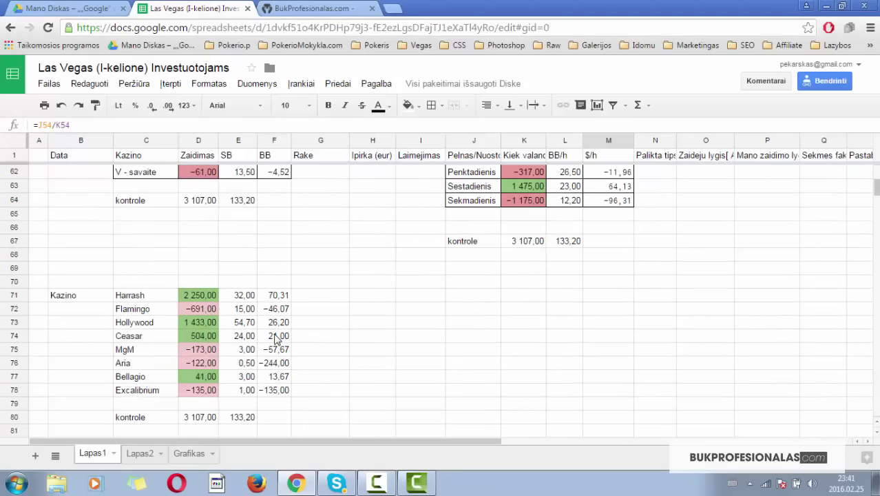
pyautogui.click(245, 296)
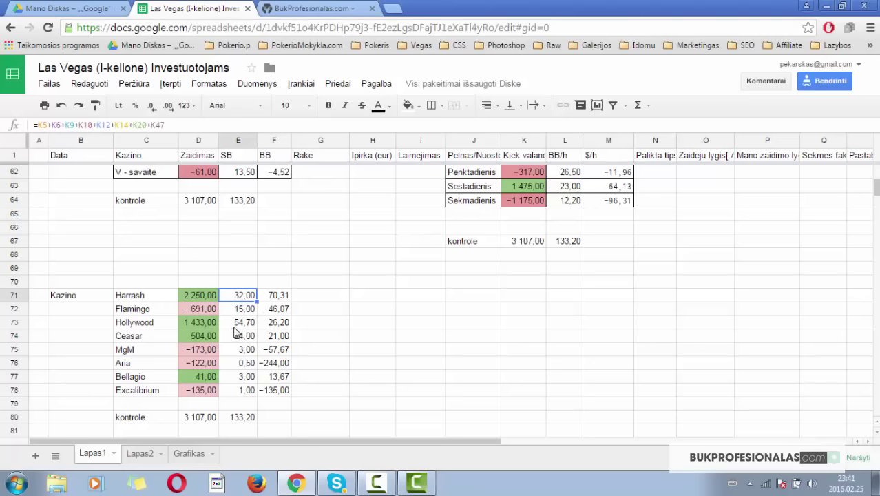
pyautogui.click(245, 324)
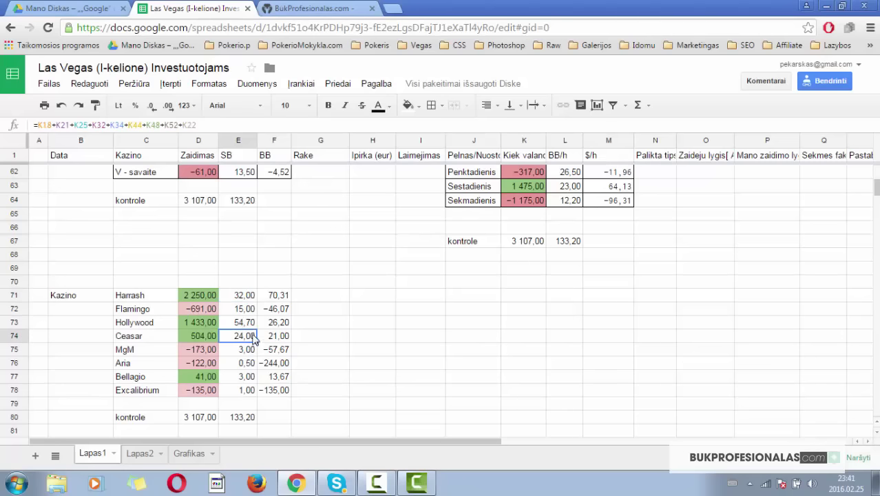
pyautogui.click(249, 311)
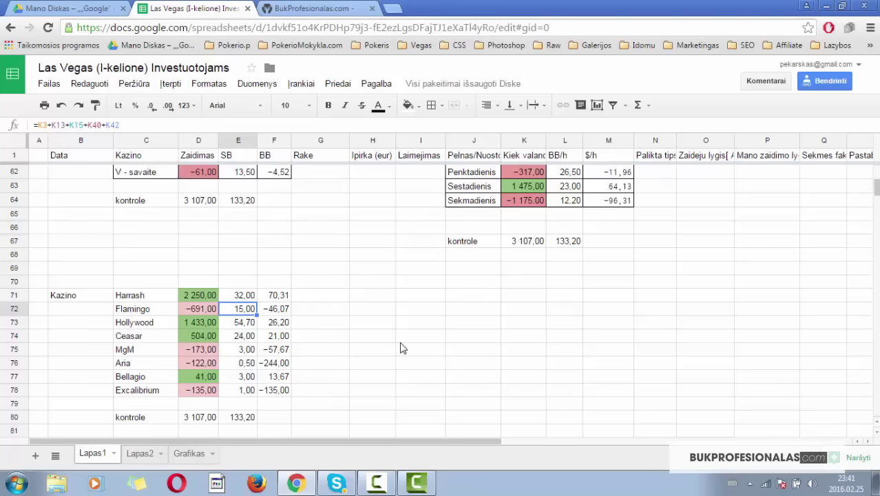
pyautogui.click(245, 365)
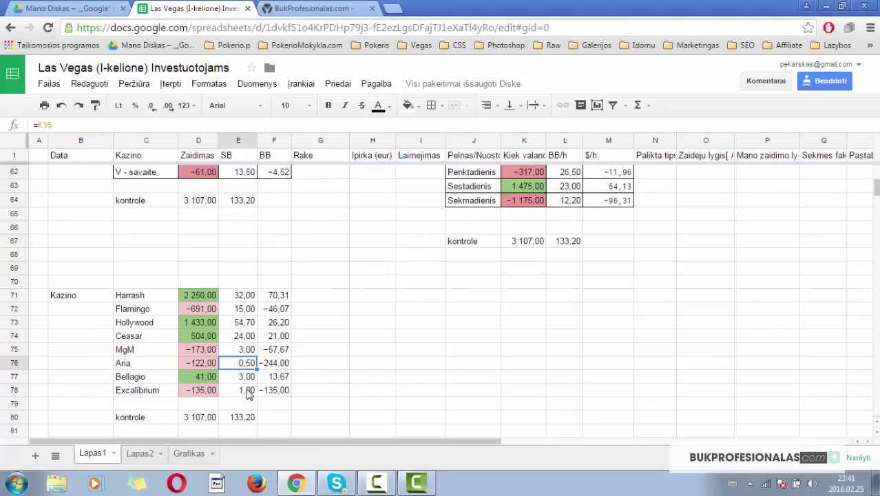
pyautogui.click(247, 380)
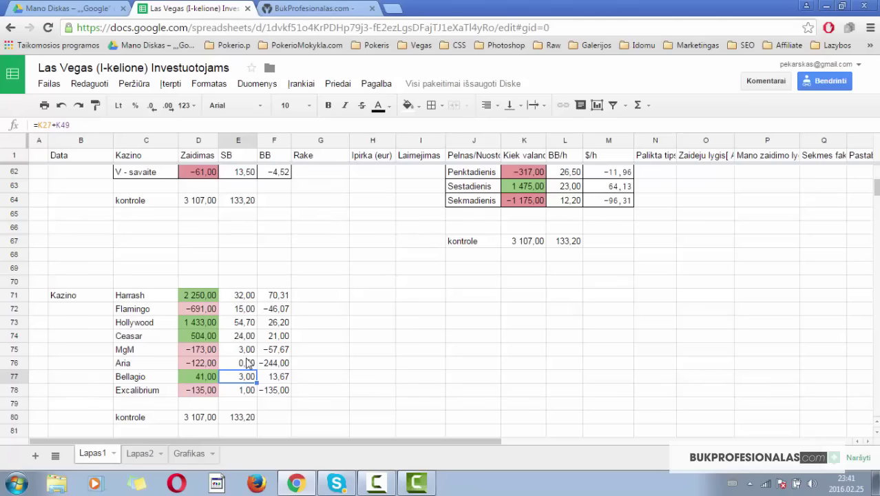
pyautogui.click(247, 363)
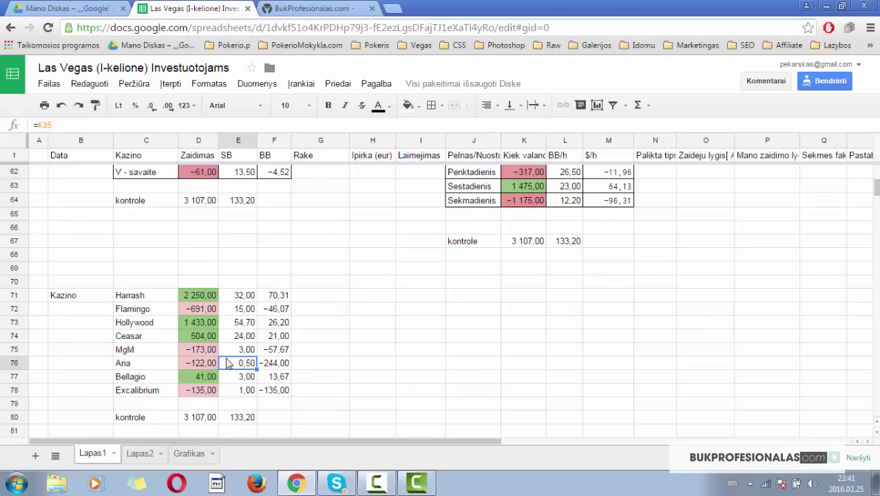
# Look over the session totals and weekly table, and examine the Investicijos (Las Vegas I) chart on the Grafikas sheet.
pyautogui.scroll(7, 559, 256)
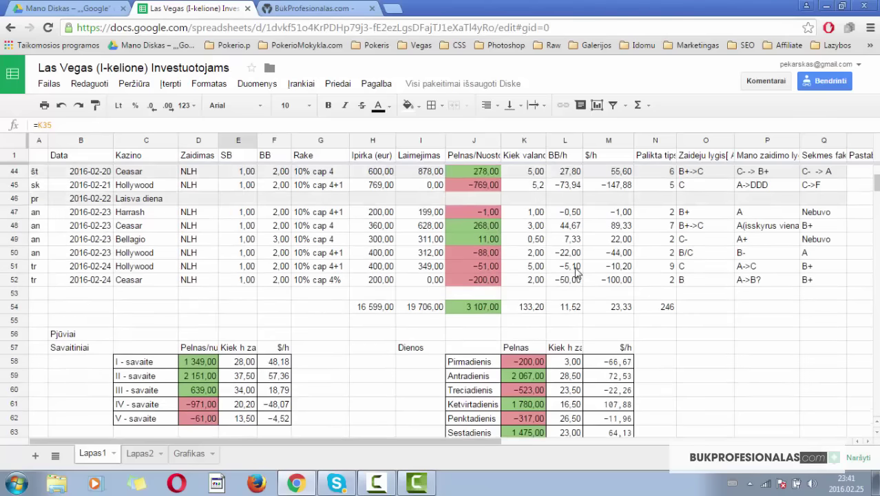
pyautogui.scroll(-2, 394, 327)
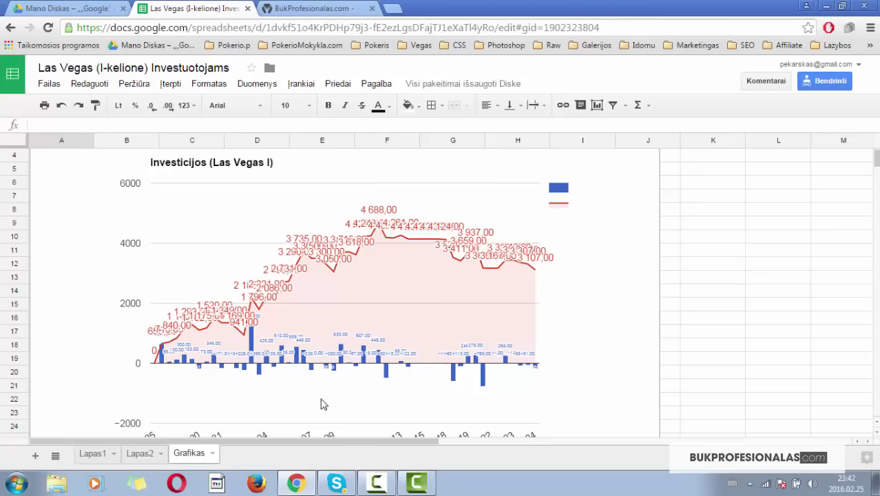
pyautogui.scroll(-1, 549, 312)
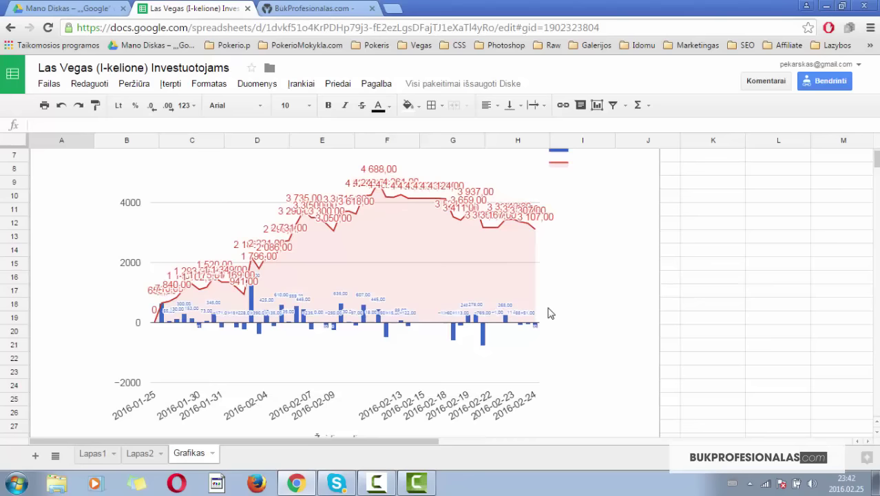
pyautogui.scroll(1, 567, 304)
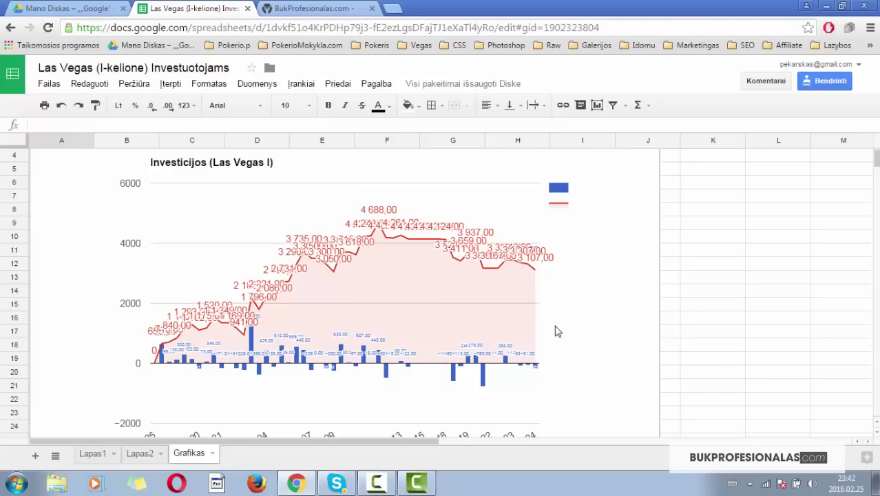
# Return to the Lapas1 sheet and review the sessions from 2016-02-11 down to the profit total in row 54.
pyautogui.click(96, 459)
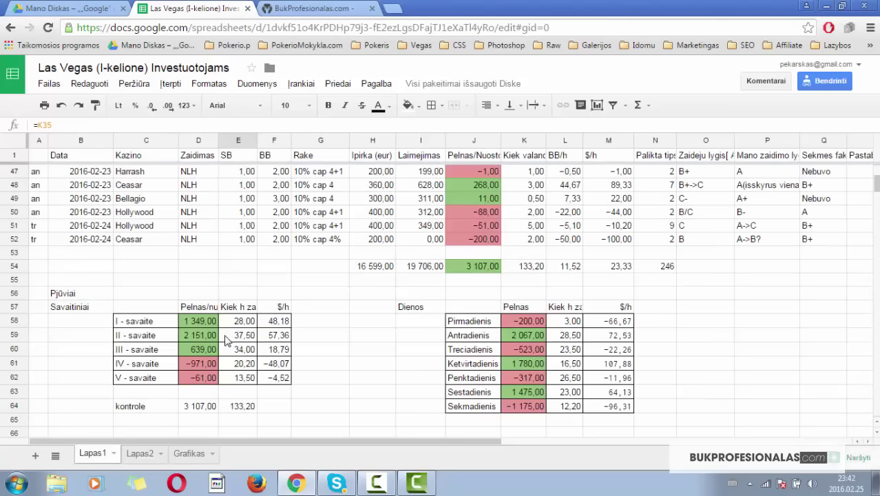
pyautogui.scroll(7, 299, 344)
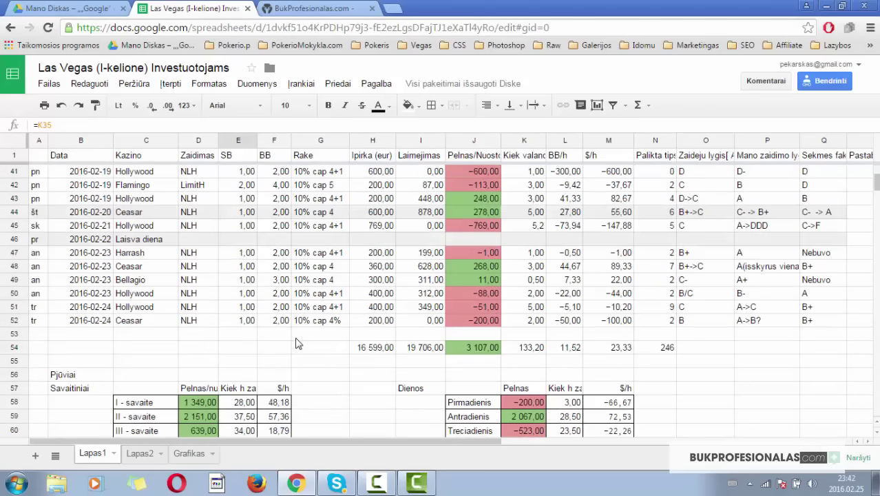
pyautogui.scroll(-3, 313, 386)
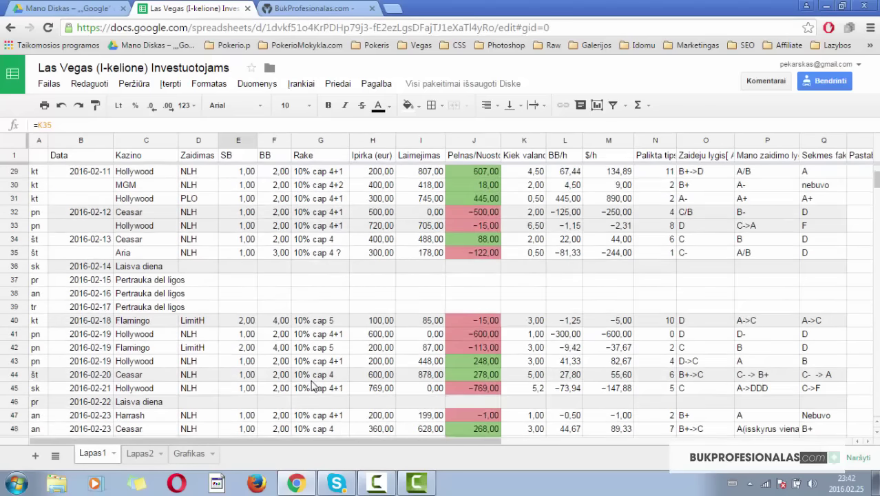
pyautogui.scroll(-1, 430, 373)
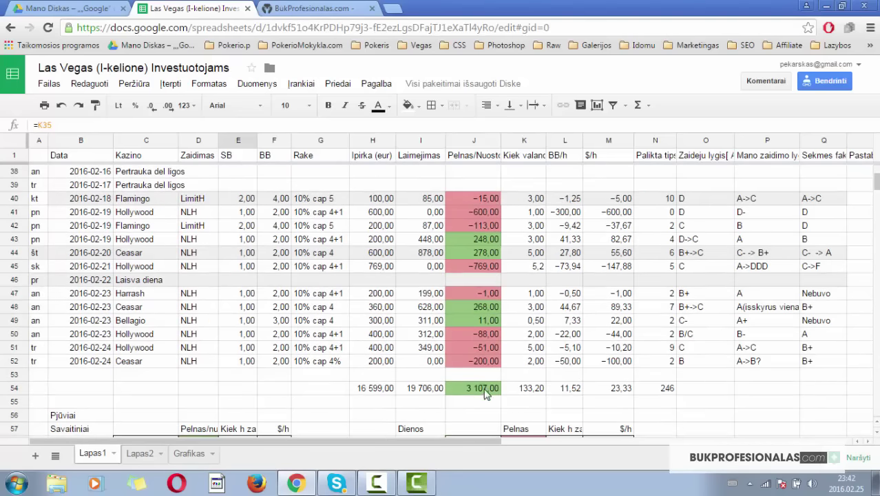
# Check the profit total formula in row 54 and review the sessions from late January through 2016-02-24.
pyautogui.click(485, 389)
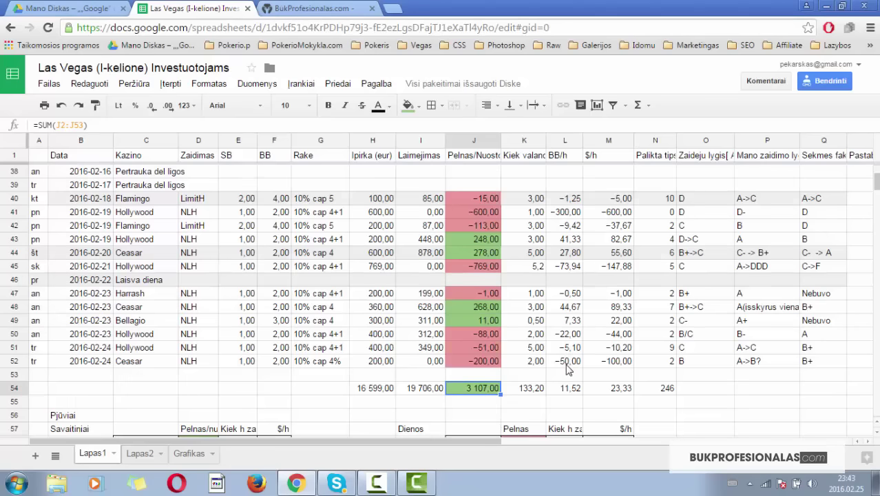
pyautogui.scroll(3, 566, 370)
pyautogui.scroll(8, 566, 370)
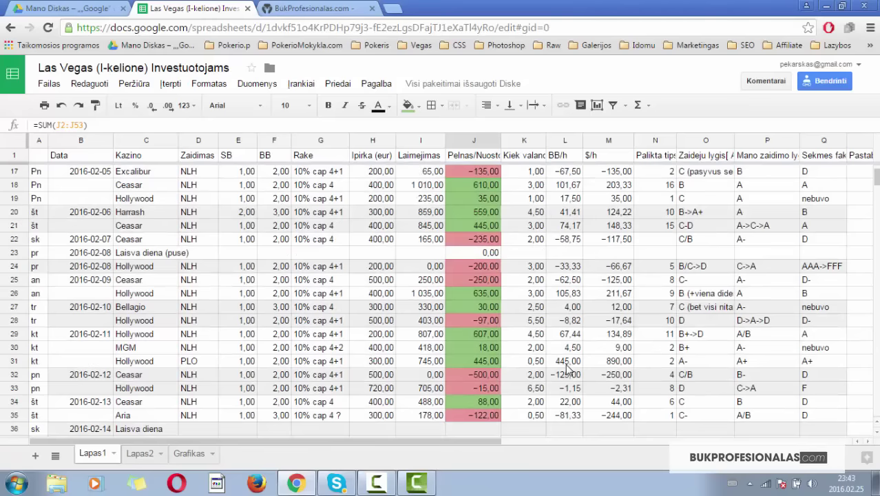
pyautogui.scroll(-10, 568, 370)
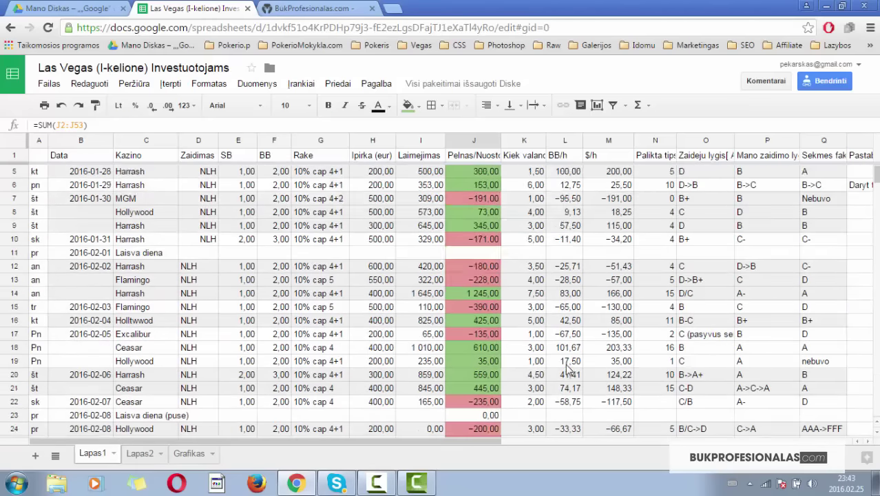
pyautogui.scroll(-2, 568, 370)
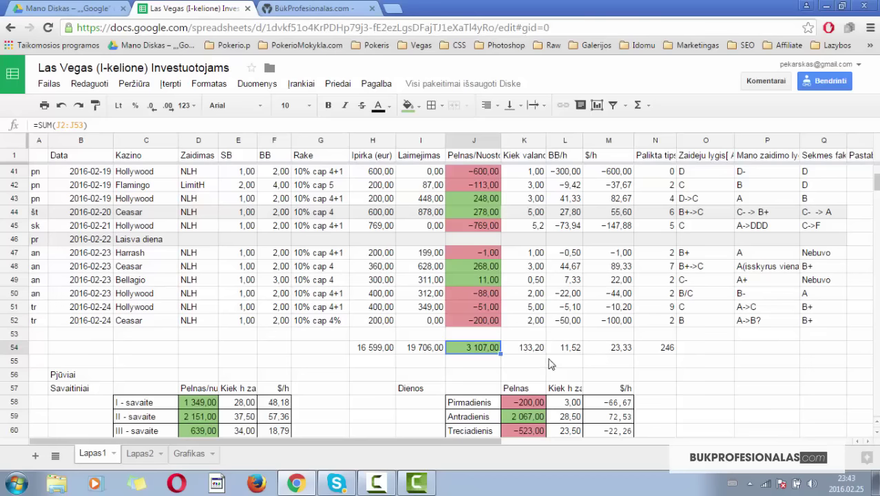
# Compare the row 54 totals with the last February sessions and the weekly and weekday breakdown tables.
pyautogui.click(560, 362)
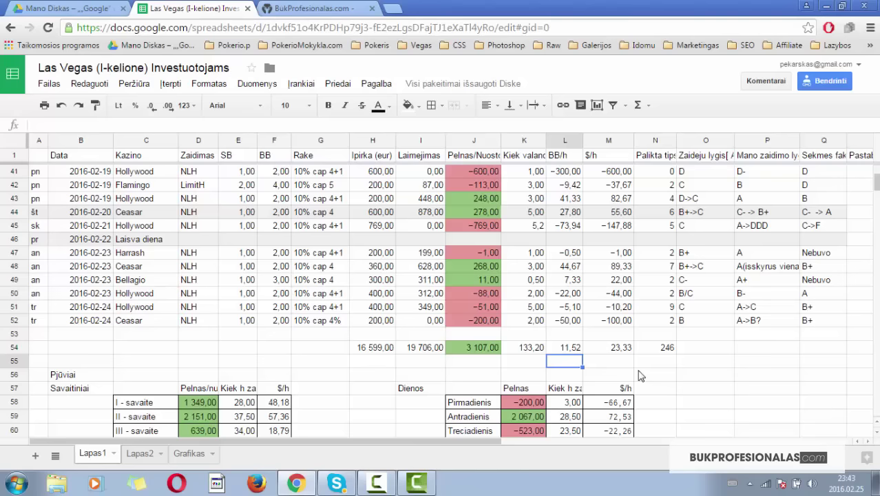
pyautogui.scroll(-2, 639, 375)
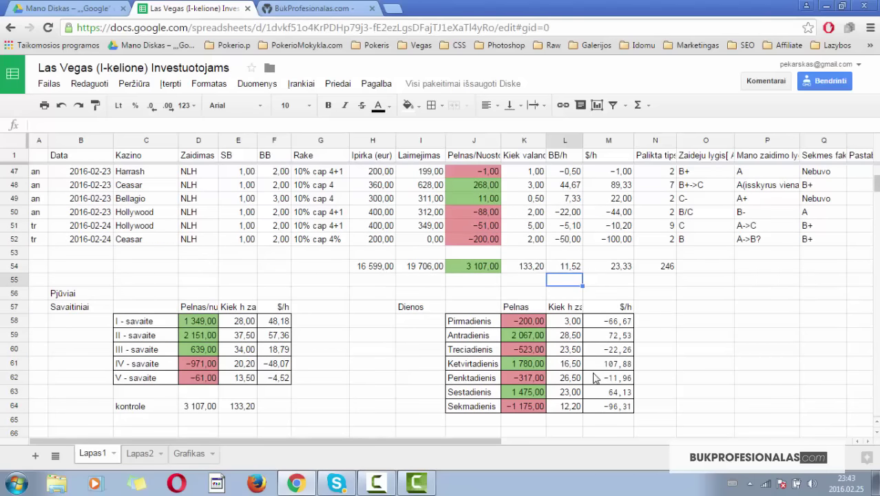
pyautogui.scroll(2, 596, 378)
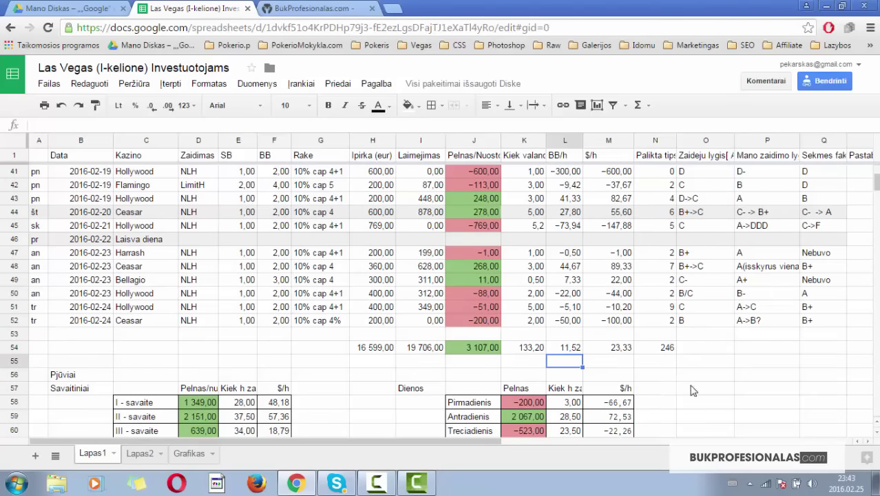
pyautogui.click(247, 321)
pyautogui.click(373, 363)
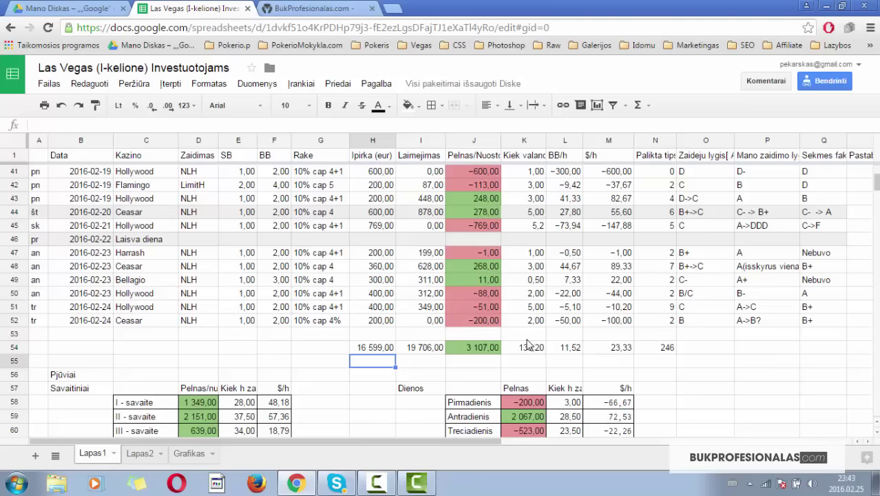
pyautogui.scroll(-2, 528, 343)
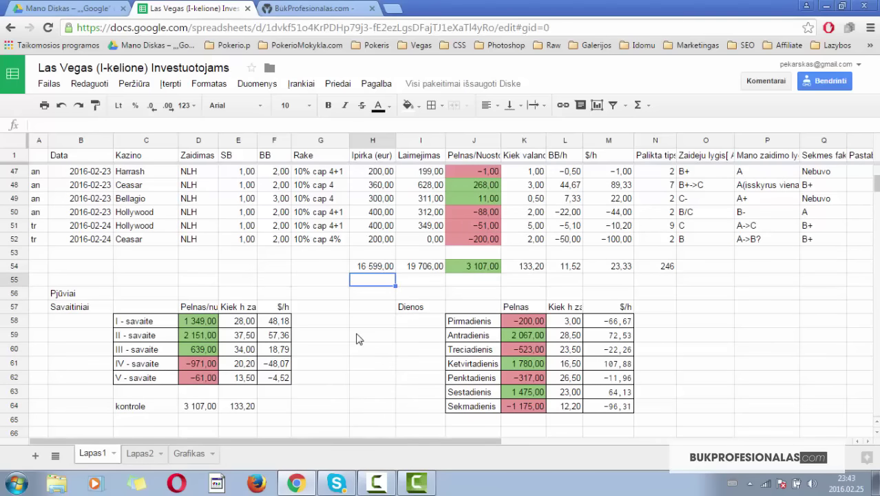
# Review all sessions from the first one on 2016-01-26 down to the buy-in and winnings totals in row 54.
pyautogui.scroll(12, 357, 339)
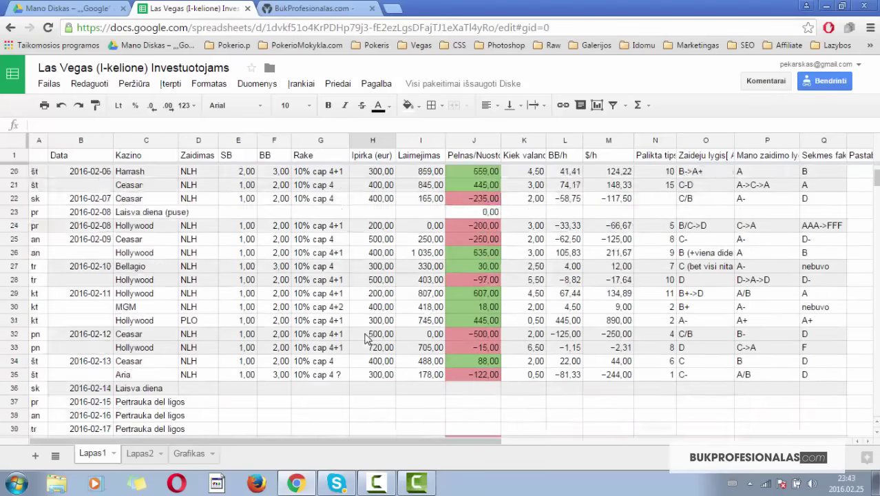
pyautogui.scroll(3, 371, 339)
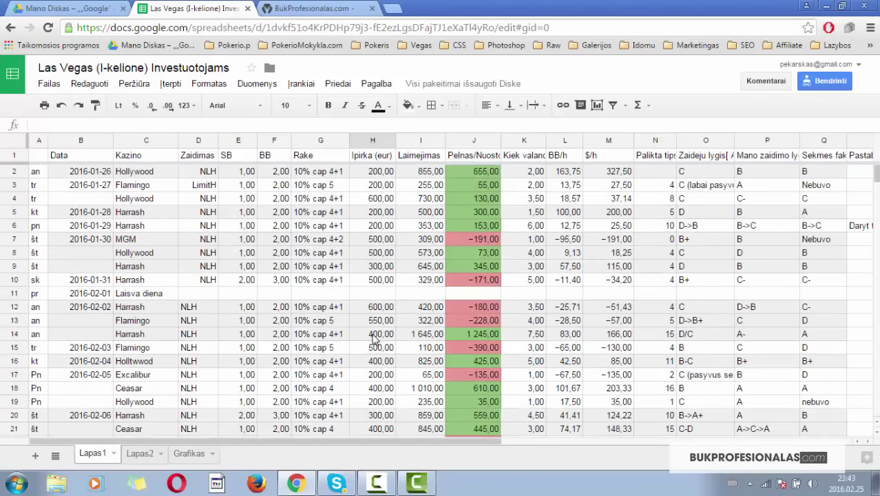
pyautogui.scroll(-8, 372, 339)
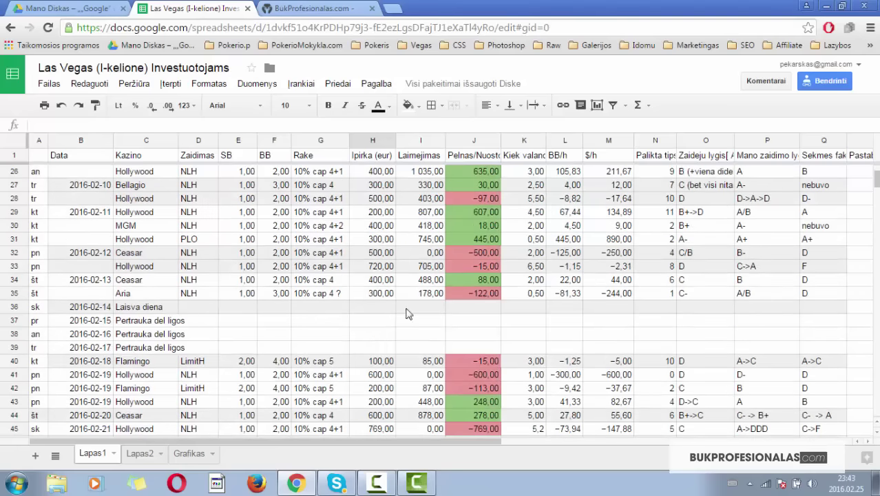
pyautogui.scroll(-3, 406, 311)
pyautogui.scroll(-2, 406, 311)
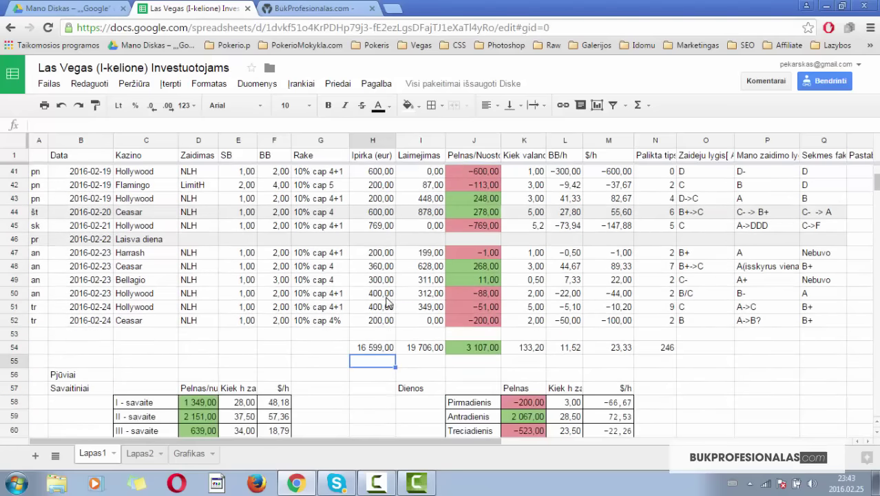
# Check the overall $/h formula in row 54 and look over the weekly, weekday and Kazino tables.
pyautogui.click(608, 351)
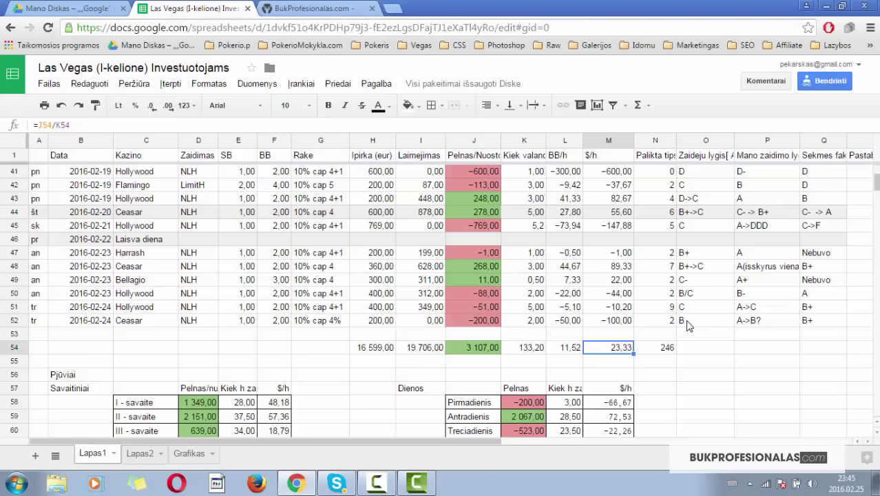
pyautogui.scroll(-5, 647, 299)
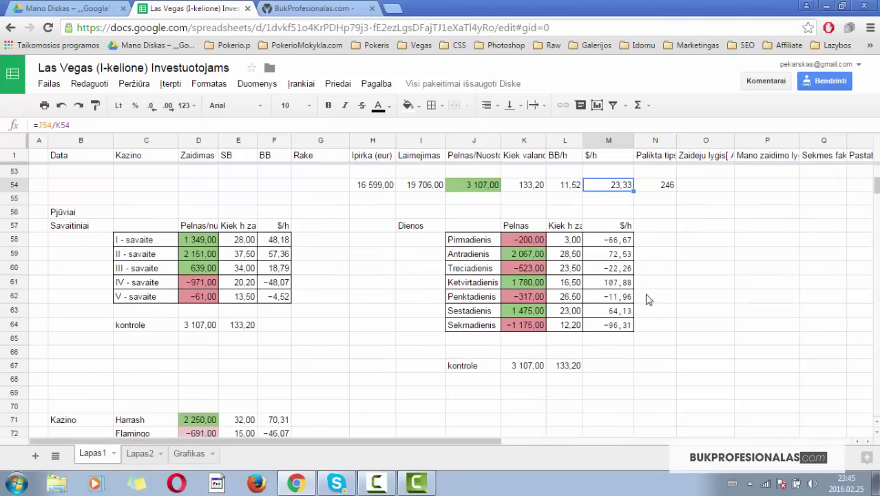
pyautogui.scroll(-3, 647, 299)
pyautogui.scroll(7, 647, 298)
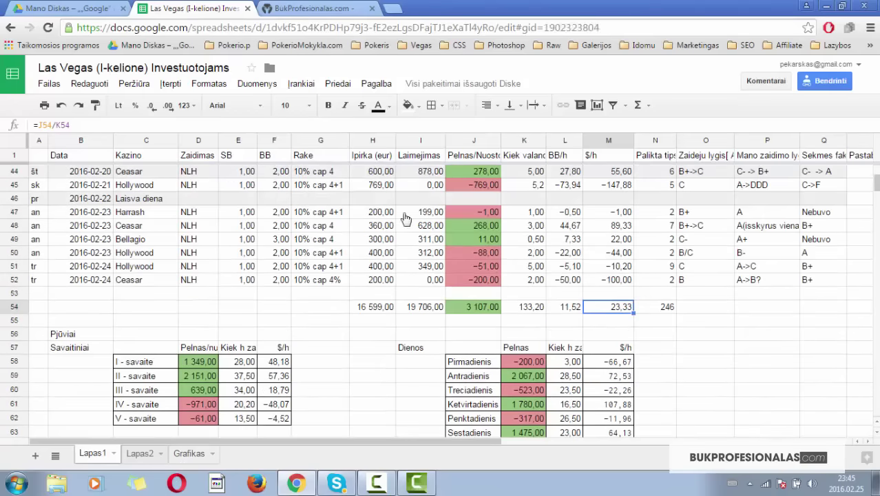
# Examine the Investicijos (Las Vegas I) chart on the Grafikas sheet and highlight "I-kelione" in the spreadsheet title.
pyautogui.scroll(-2, 591, 267)
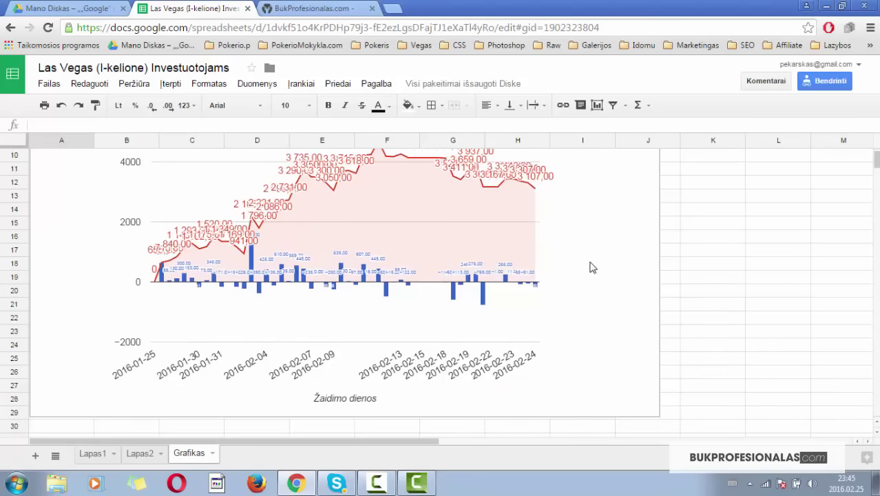
pyautogui.scroll(2, 591, 266)
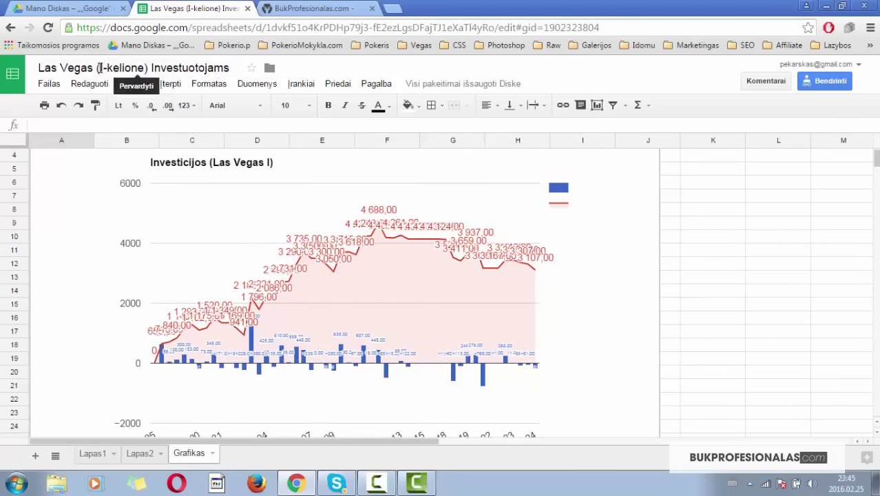
pyautogui.moveTo(100, 68); pyautogui.dragTo(147, 69)
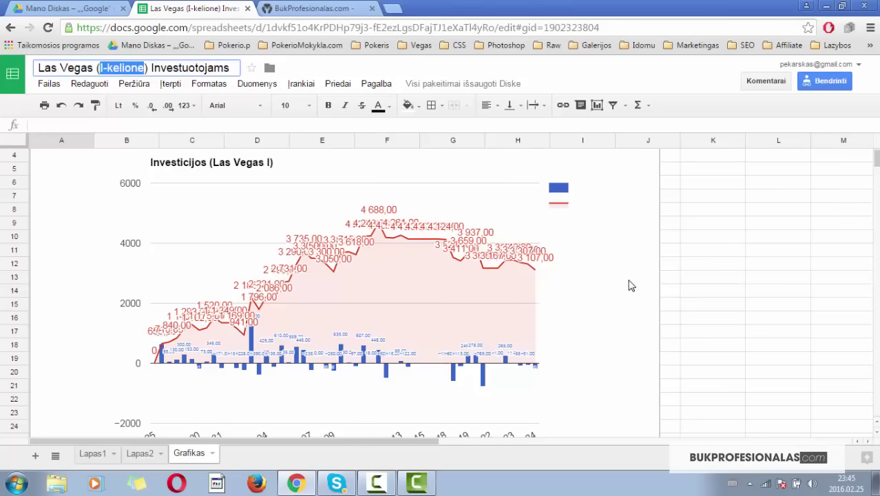
pyautogui.click(106, 67)
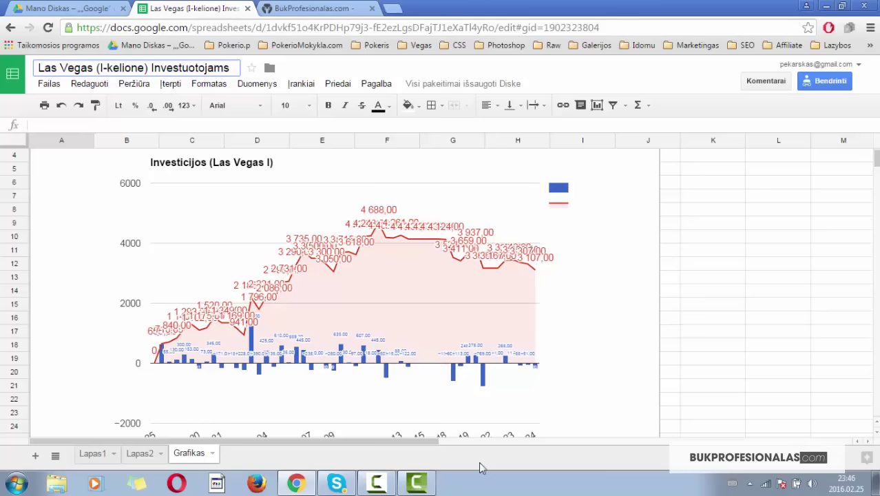
# Leave the spreadsheet title unchanged and bring up the screen recorder's control window.
pyautogui.click(431, 488)
pyautogui.click(420, 485)
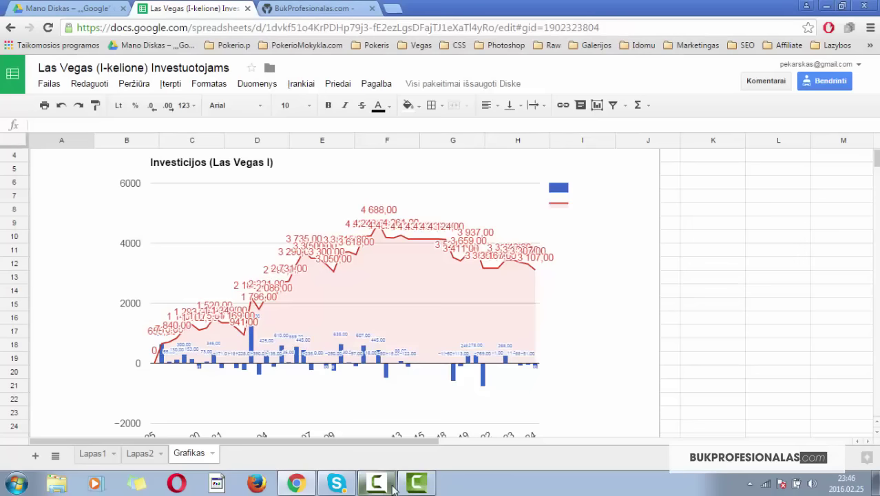
pyautogui.click(389, 487)
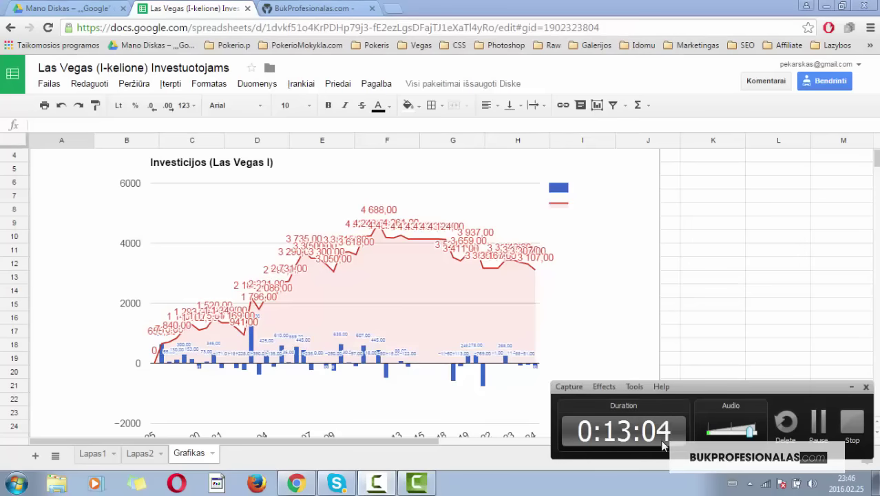